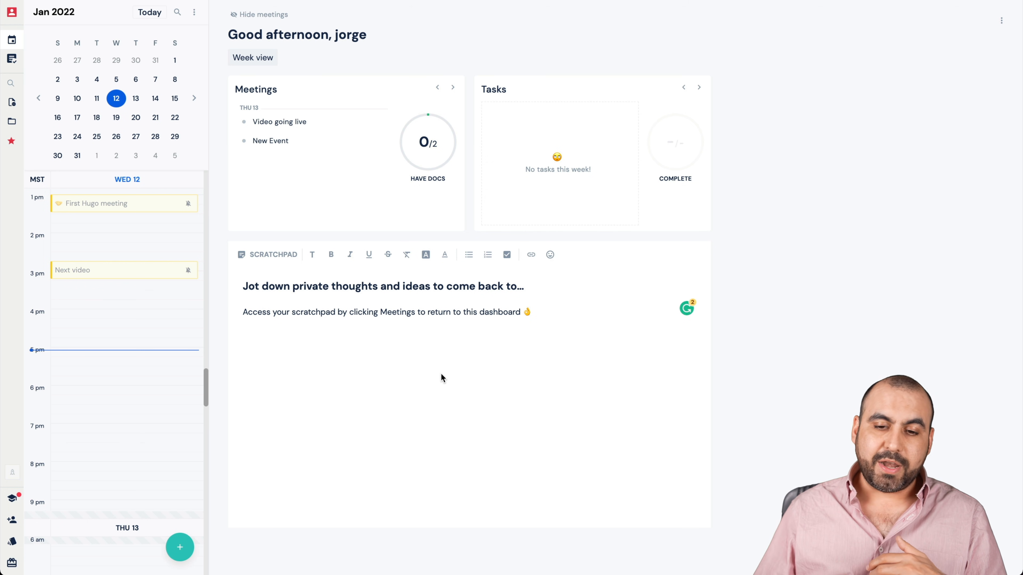
- View the week calendar and the all-day event "Test on my phone", returning to the Meetings dashboard
{"action": "left_click", "coordinate": [521, 286]}
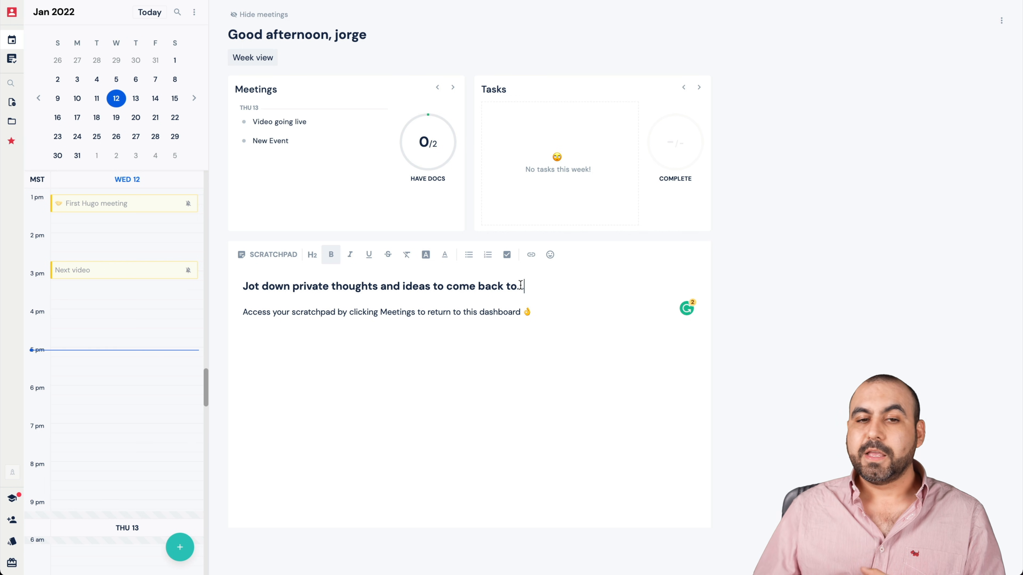
{"action": "left_click", "coordinate": [253, 59]}
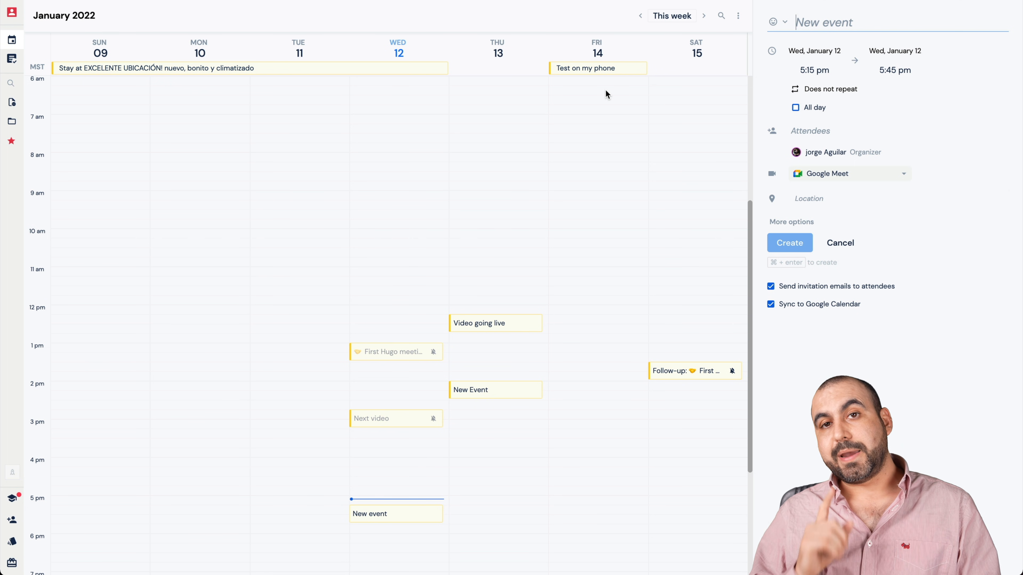
{"action": "left_click", "coordinate": [587, 70]}
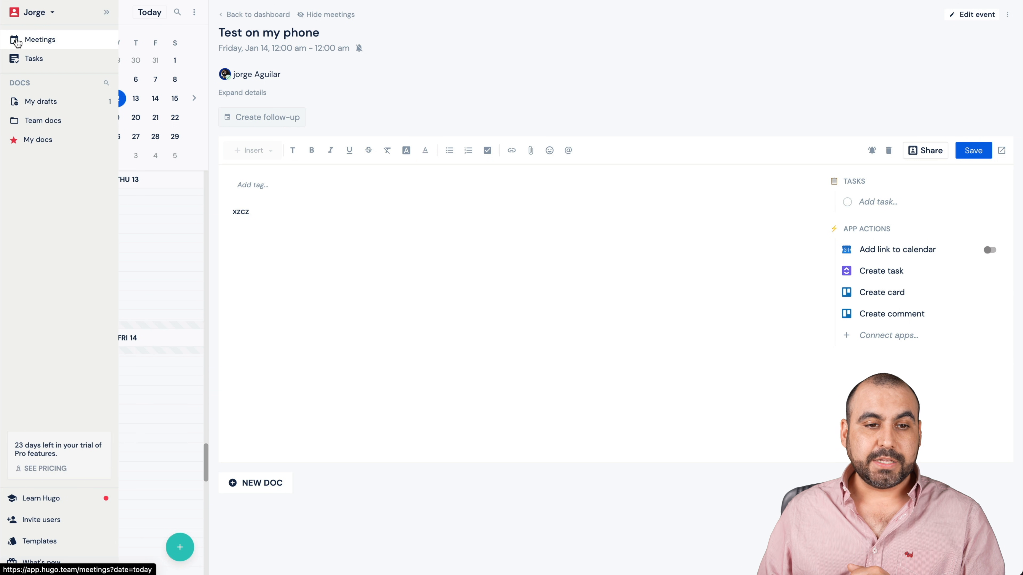
{"action": "left_click", "coordinate": [29, 42]}
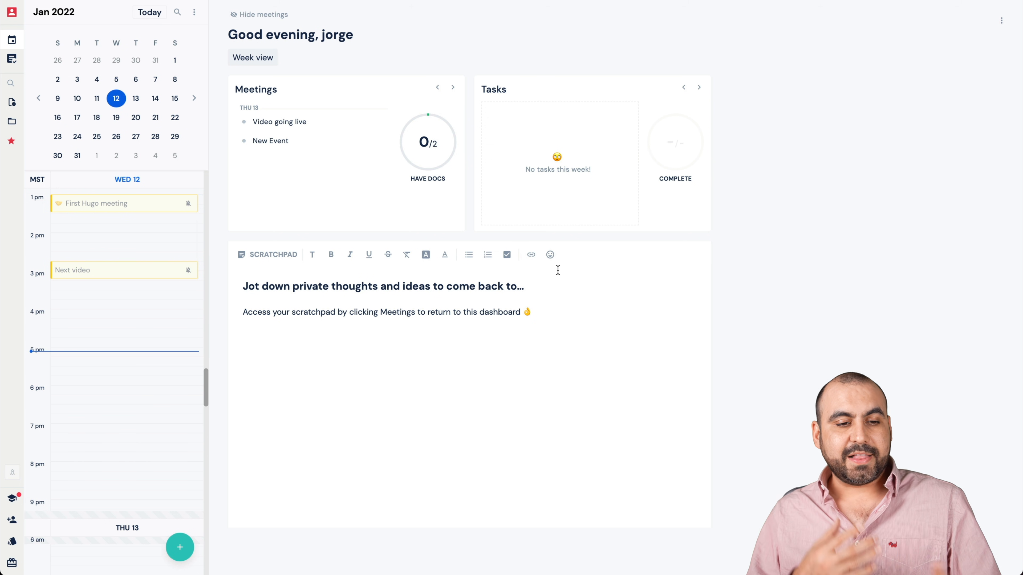
- Start a new event on Wednesday, January 12 at 6:15 pm titled "Meeting for video" with the screaming-face emoji
{"action": "scroll", "coordinate": [57, 386], "scroll_direction": "down", "scroll_amount": 1}
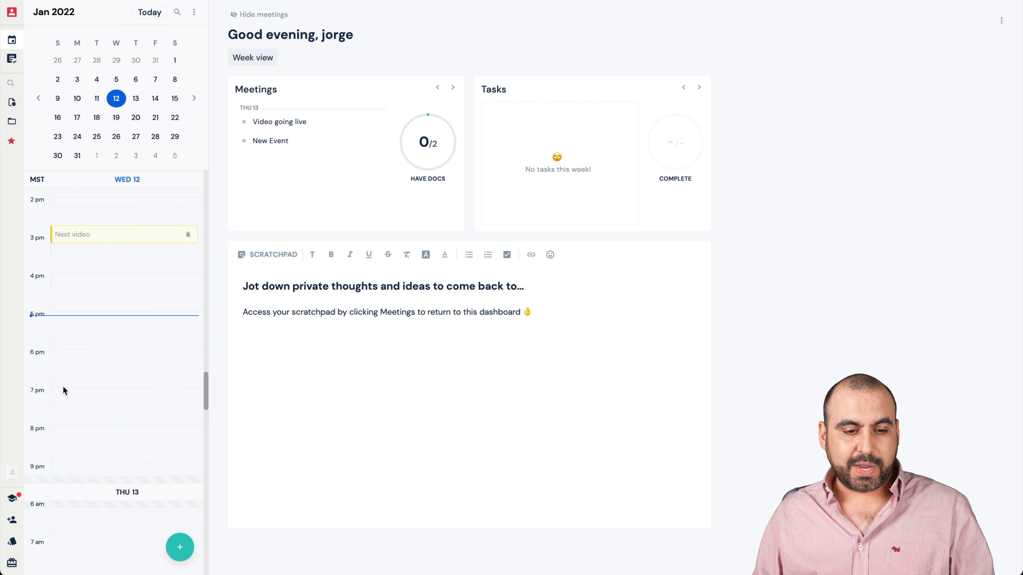
{"action": "left_click", "coordinate": [84, 362]}
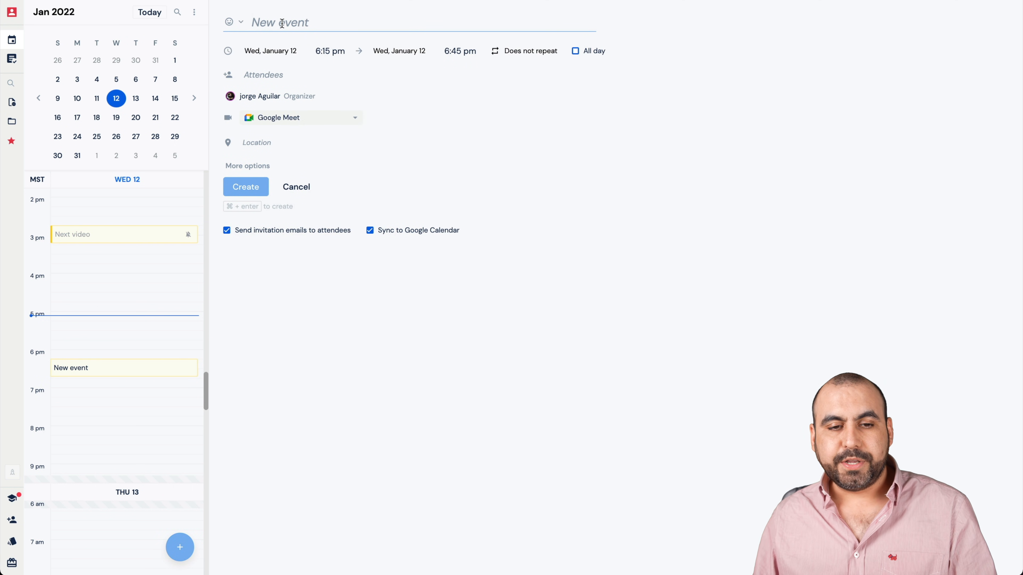
{"action": "type", "text": "Meetgn"}
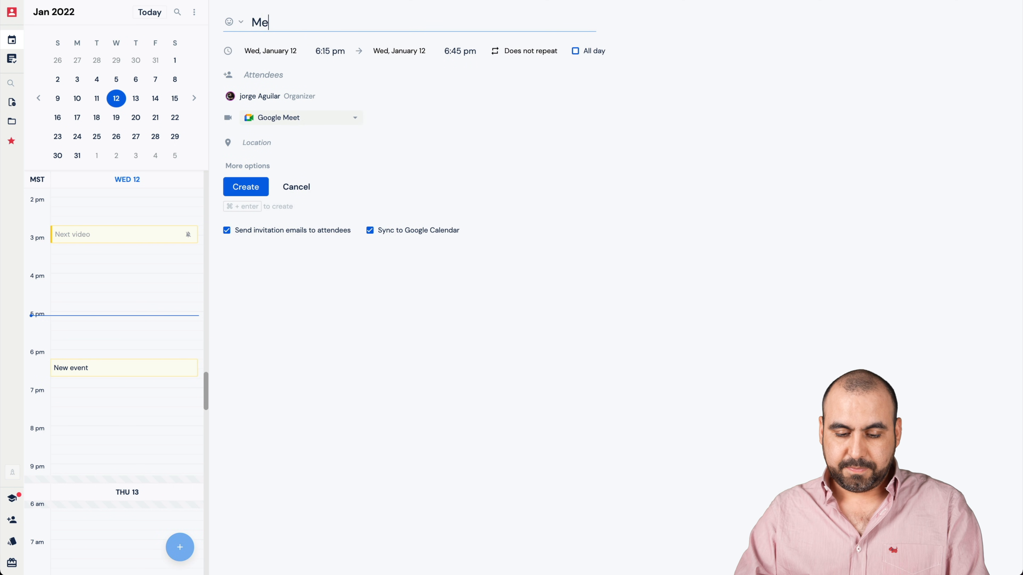
{"action": "key", "text": "BackSpace"}
{"action": "key", "text": "BackSpace"}
{"action": "type", "text": "ing for vife"}
{"action": "key", "text": "BackSpace"}
{"action": "type", "text": "deo"}
{"action": "key", "text": "BackSpace"}
{"action": "key", "text": "BackSpace"}
{"action": "key", "text": "BackSpace"}
{"action": "key", "text": "BackSpace"}
{"action": "type", "text": "deo"}
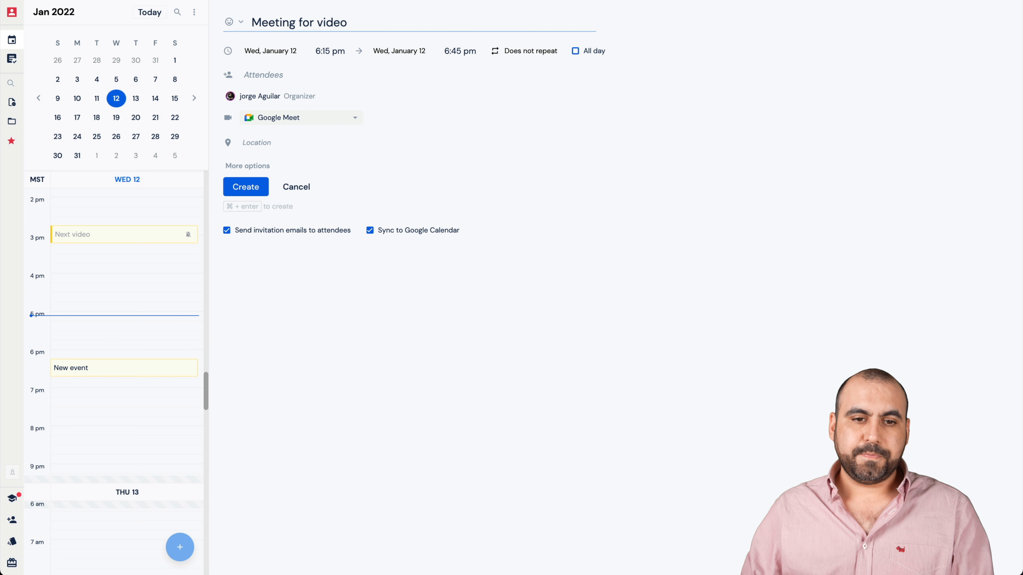
{"action": "left_click", "coordinate": [229, 22]}
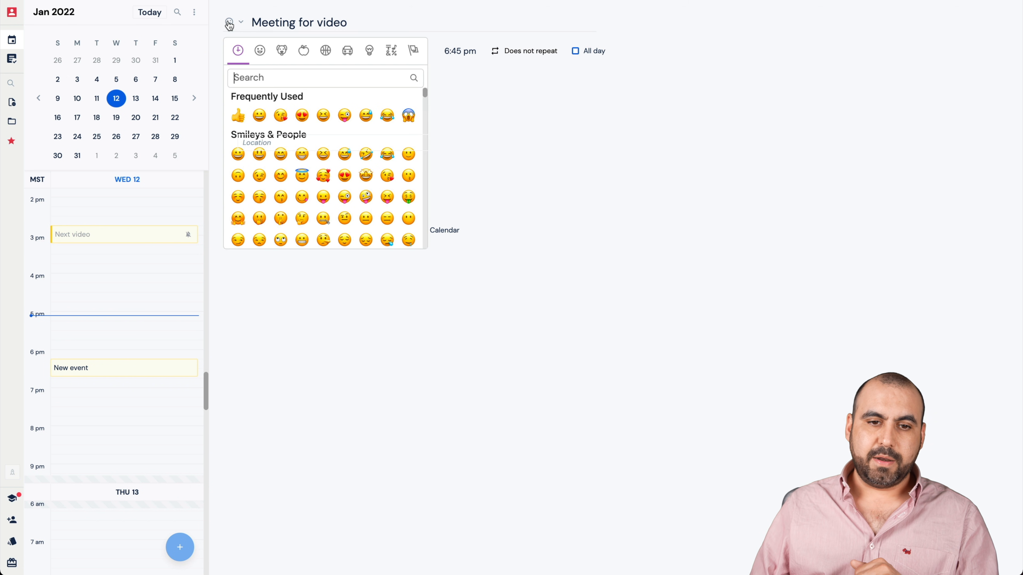
{"action": "left_click", "coordinate": [407, 115]}
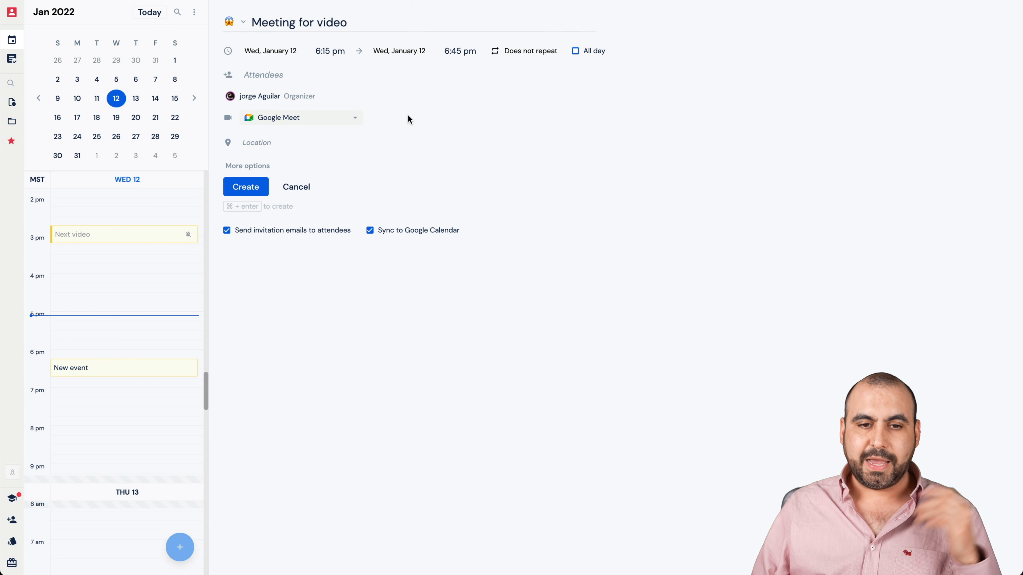
- Move the new event to Friday, January 14 with a start time of 7:45 pm
{"action": "left_click", "coordinate": [267, 54]}
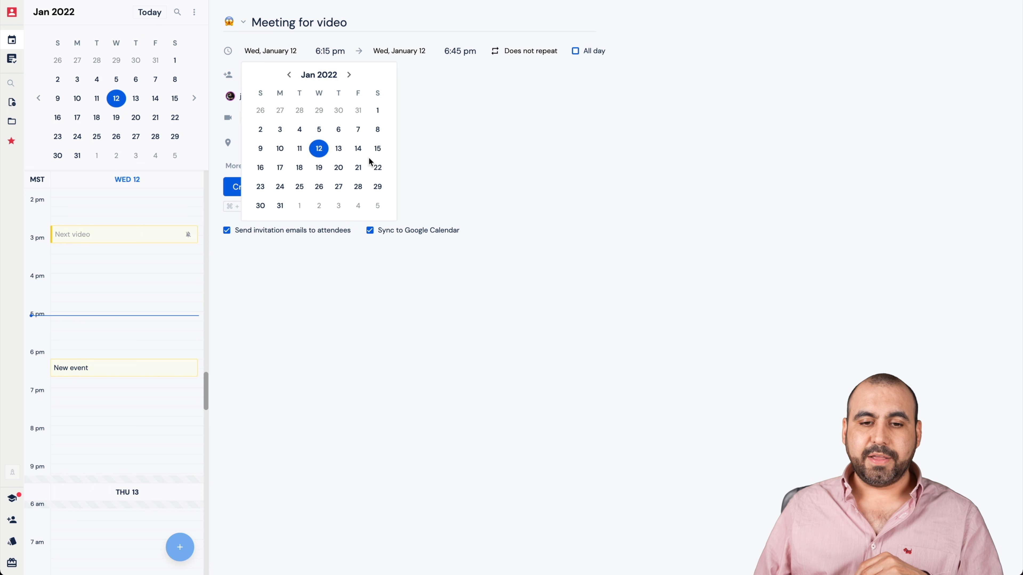
{"action": "left_click", "coordinate": [357, 149]}
{"action": "left_click", "coordinate": [322, 52]}
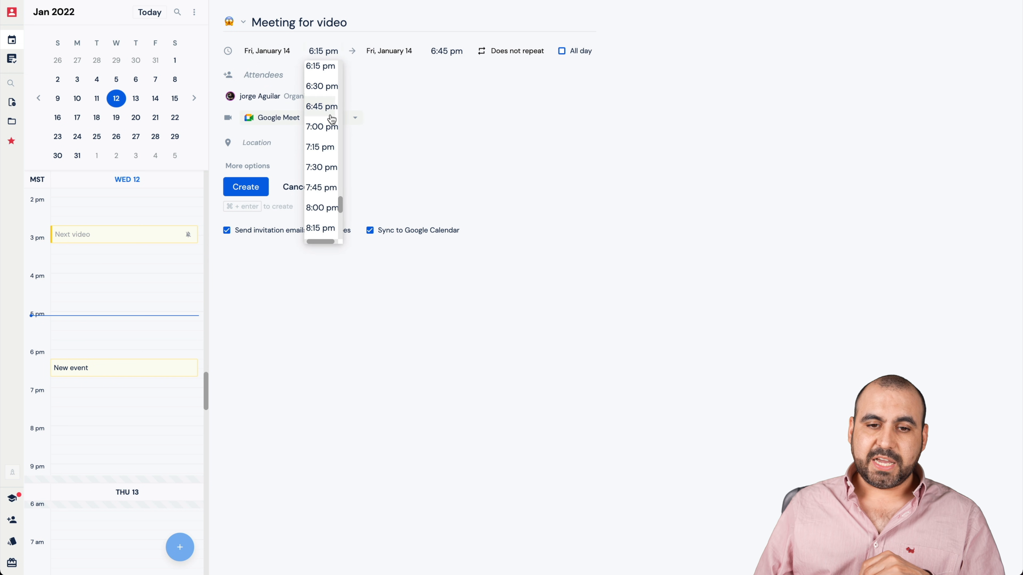
{"action": "scroll", "coordinate": [320, 199], "scroll_direction": "right", "scroll_amount": 1}
{"action": "left_click", "coordinate": [322, 190]}
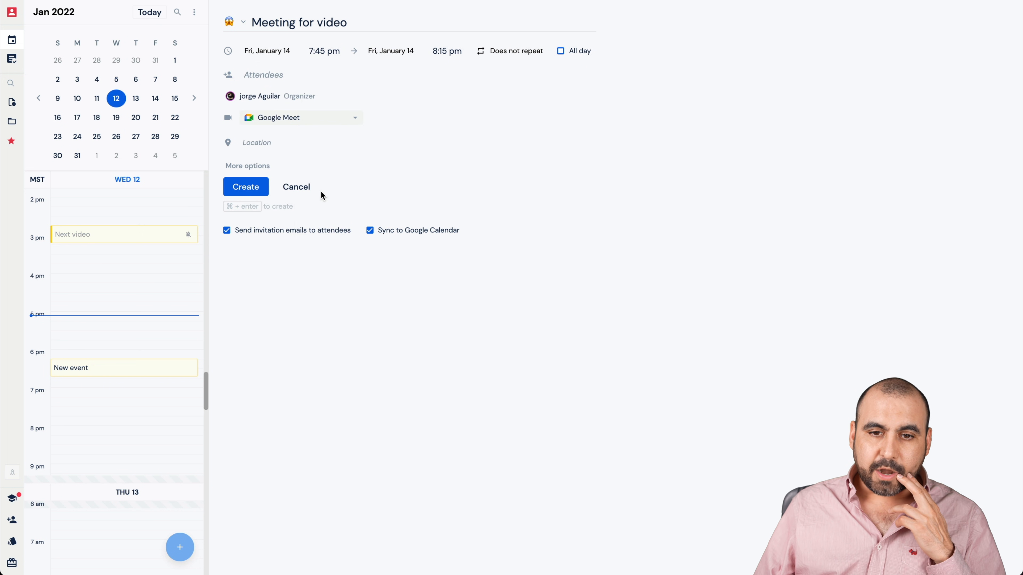
- Look through the event's end-date calendar and its repeat options, including the custom recurrence choice
{"action": "left_click", "coordinate": [407, 56]}
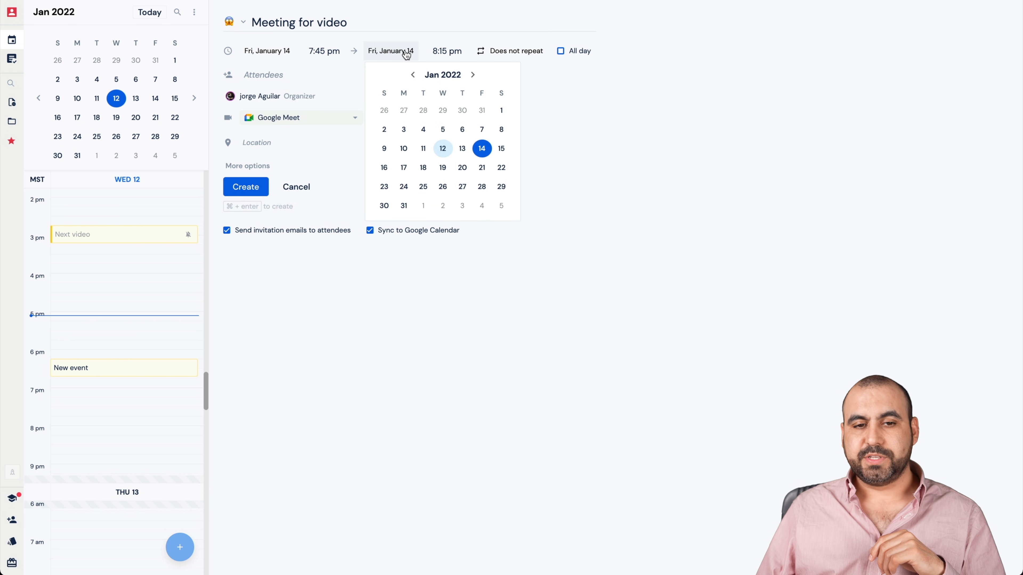
{"action": "left_click", "coordinate": [564, 127]}
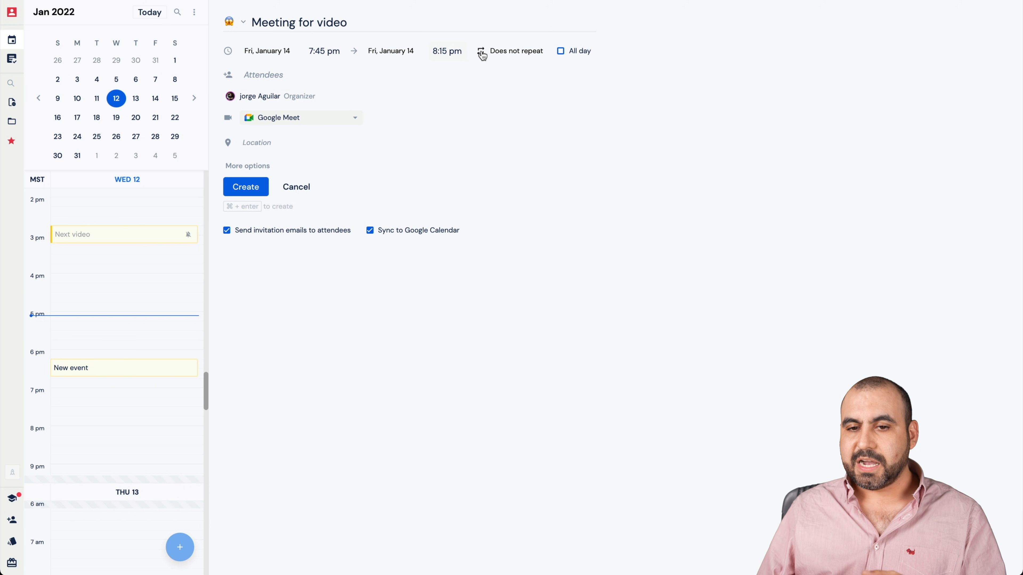
{"action": "left_click", "coordinate": [517, 51]}
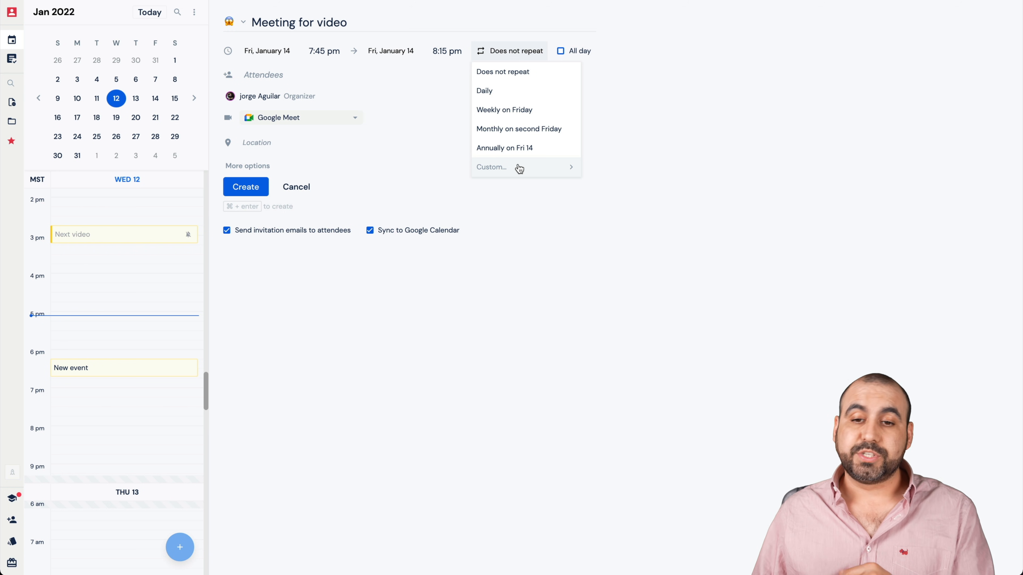
{"action": "left_click", "coordinate": [642, 146]}
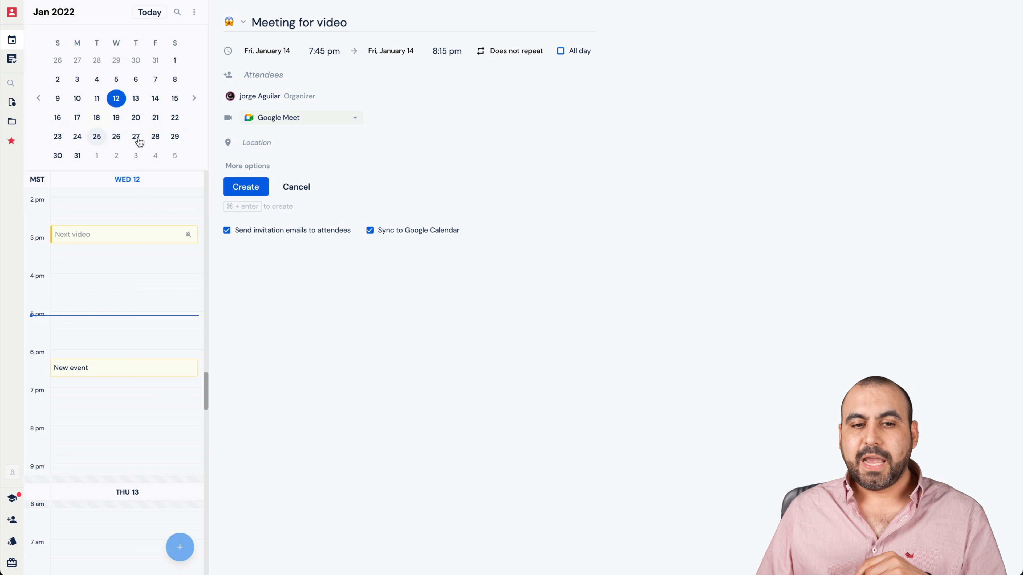
- Search for the contact by first name, add them as an attendee, and keep Google Meet as the conferencing option
{"action": "left_click", "coordinate": [274, 73]}
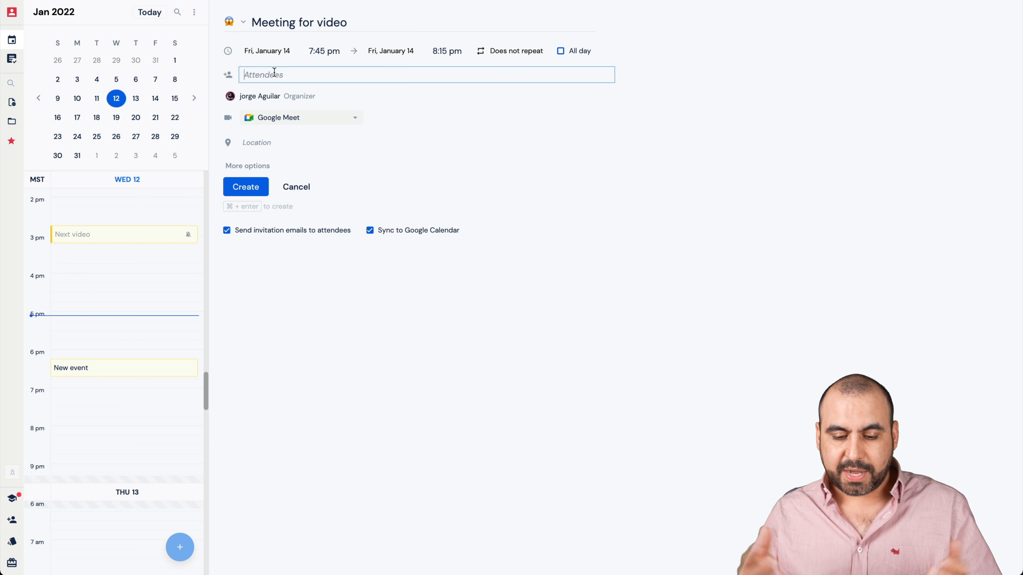
{"action": "type", "text": "tony"}
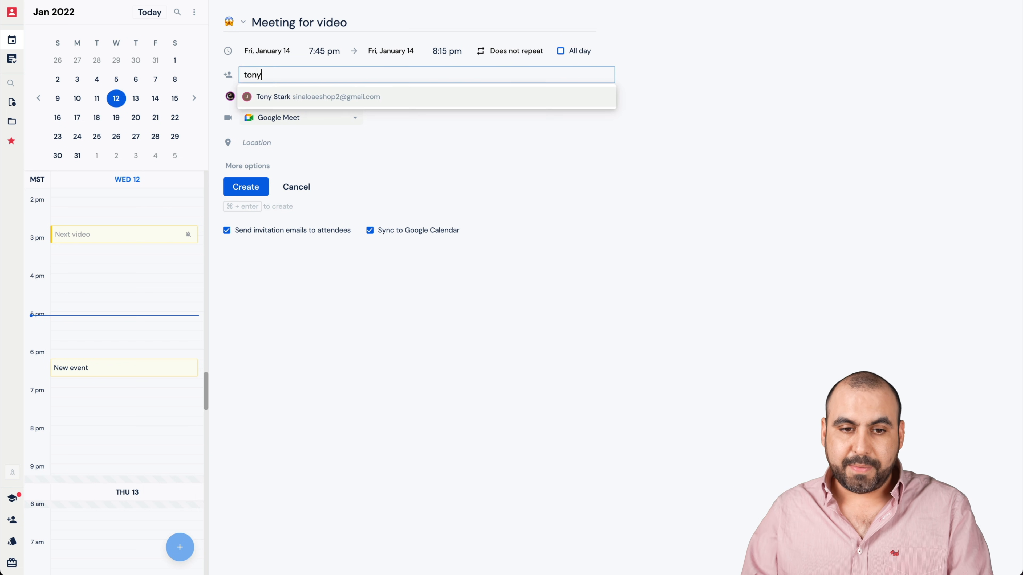
{"action": "left_click", "coordinate": [282, 105]}
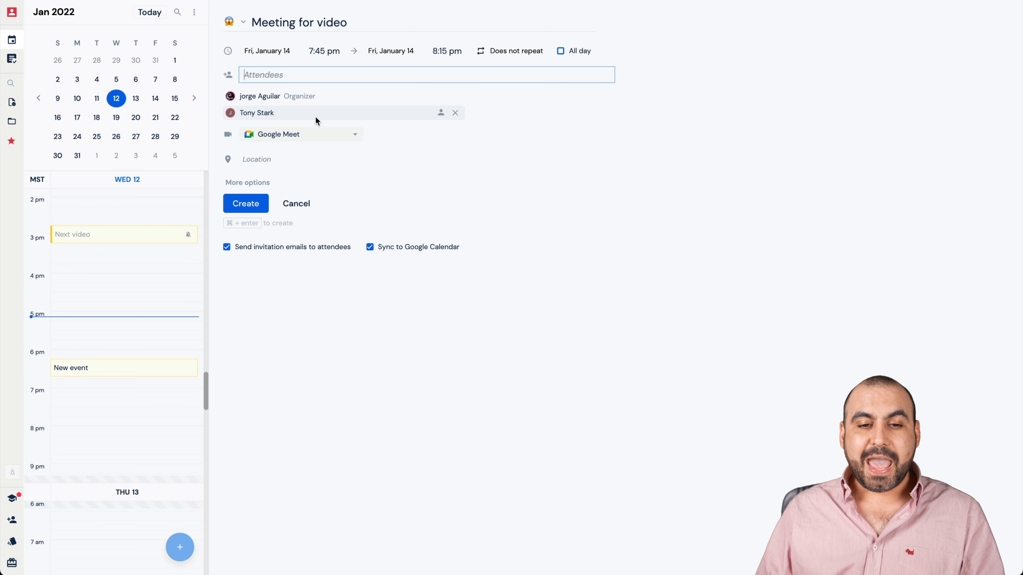
{"action": "left_click", "coordinate": [297, 136]}
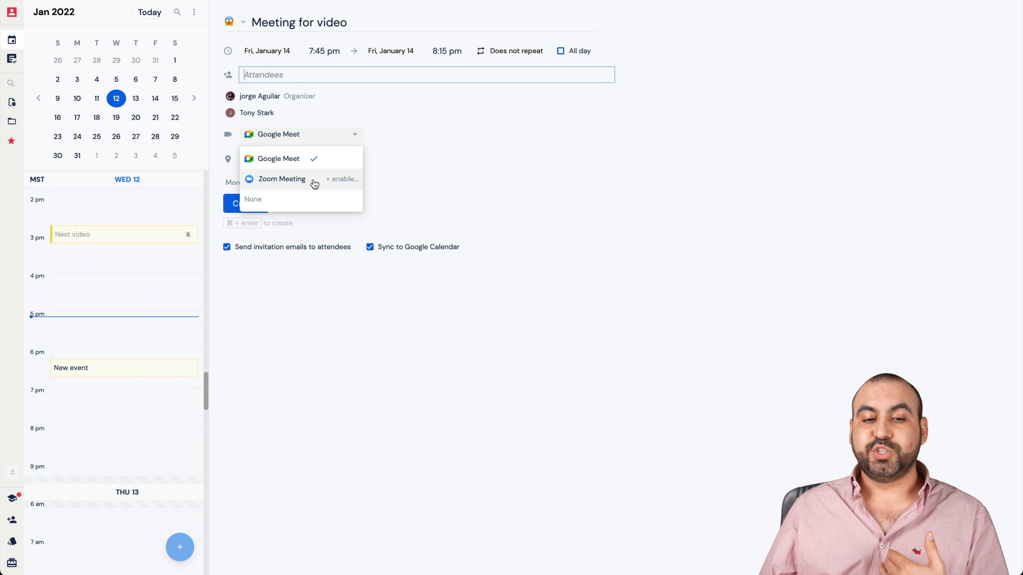
{"action": "left_click", "coordinate": [278, 162]}
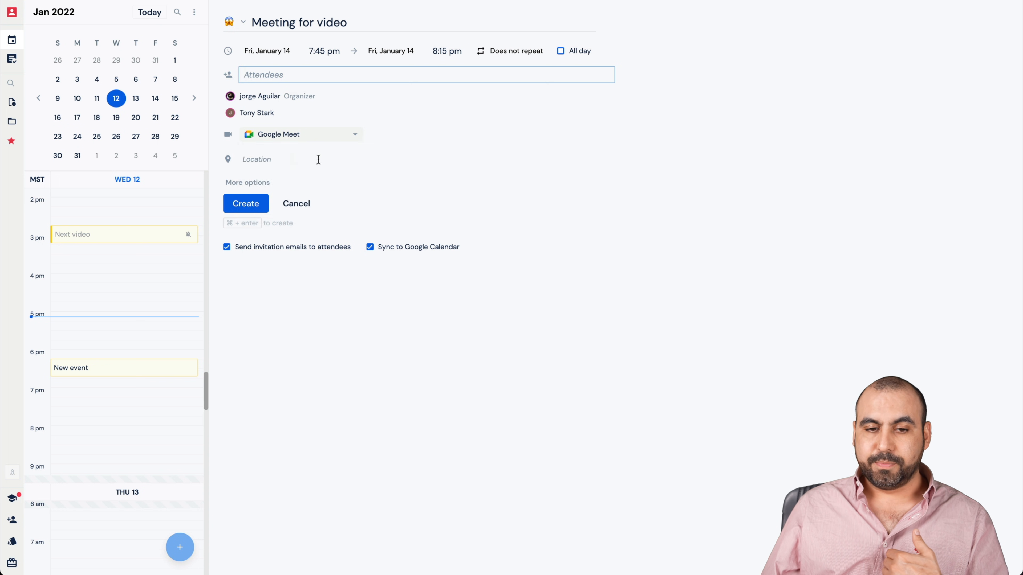
- Dismiss the location permission request, leave the location empty, and create the event
{"action": "left_click", "coordinate": [300, 163]}
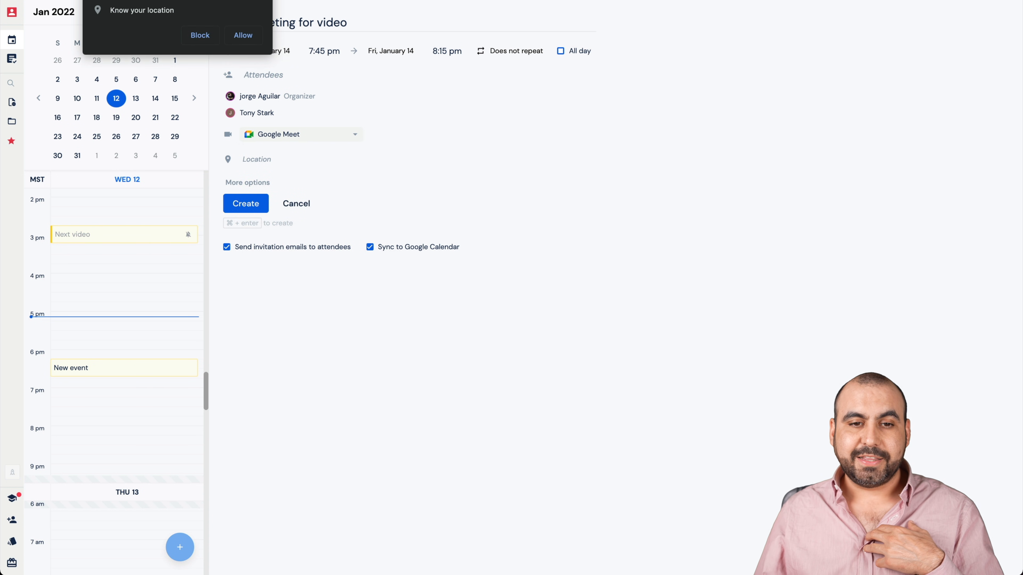
{"action": "left_click", "coordinate": [263, 1]}
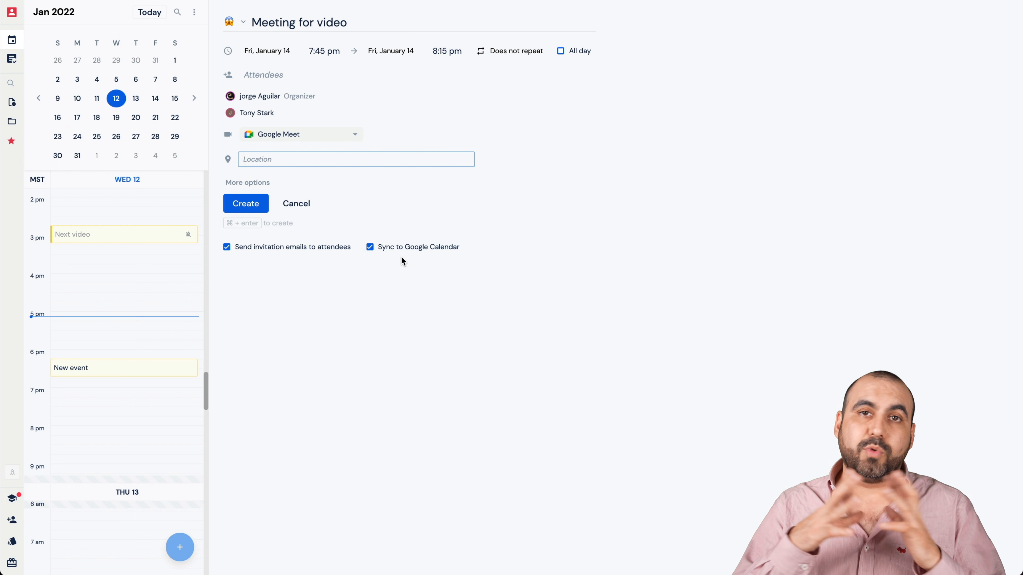
{"action": "left_click", "coordinate": [261, 206]}
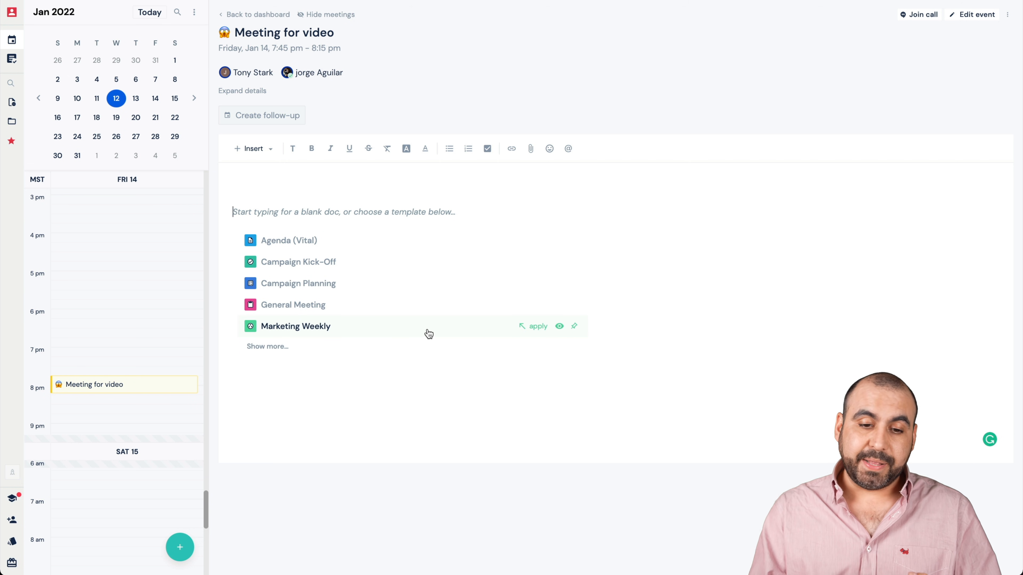
- Apply the Campaign Planning template to the meeting's notes and look over its sections
{"action": "left_click", "coordinate": [335, 284]}
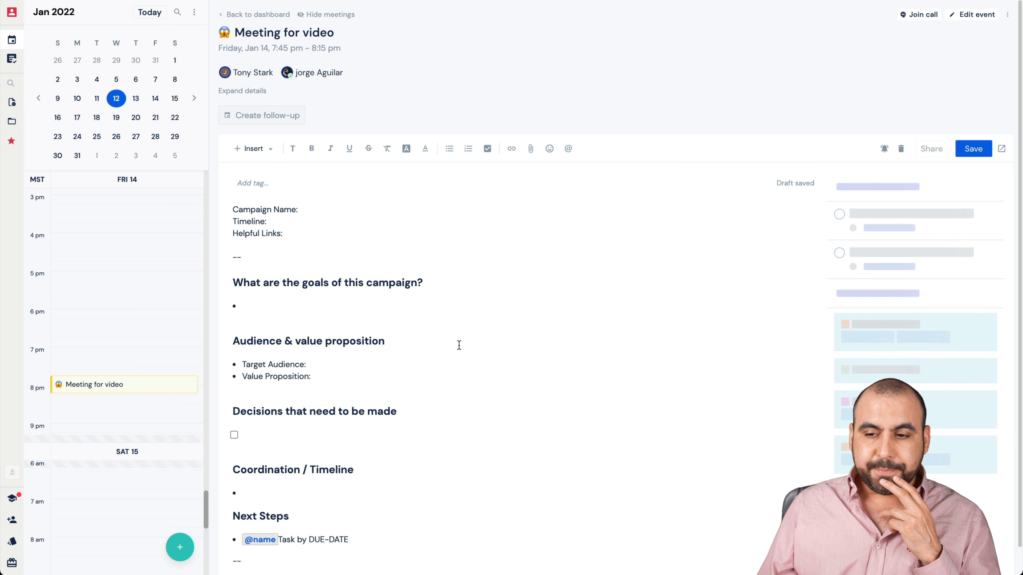
{"action": "scroll", "coordinate": [543, 402], "scroll_direction": "down", "scroll_amount": 1}
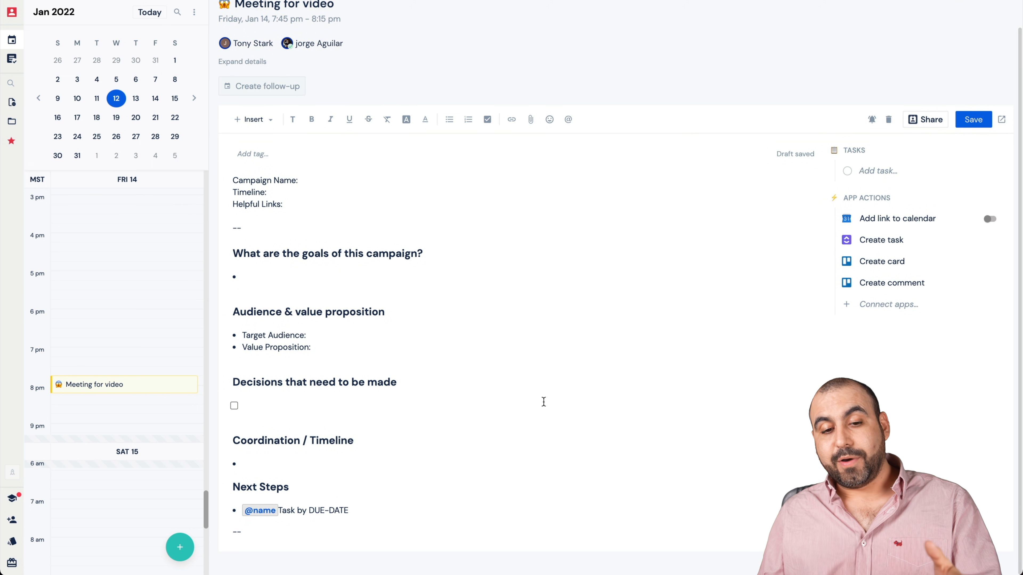
{"action": "scroll", "coordinate": [543, 402], "scroll_direction": "up", "scroll_amount": 1}
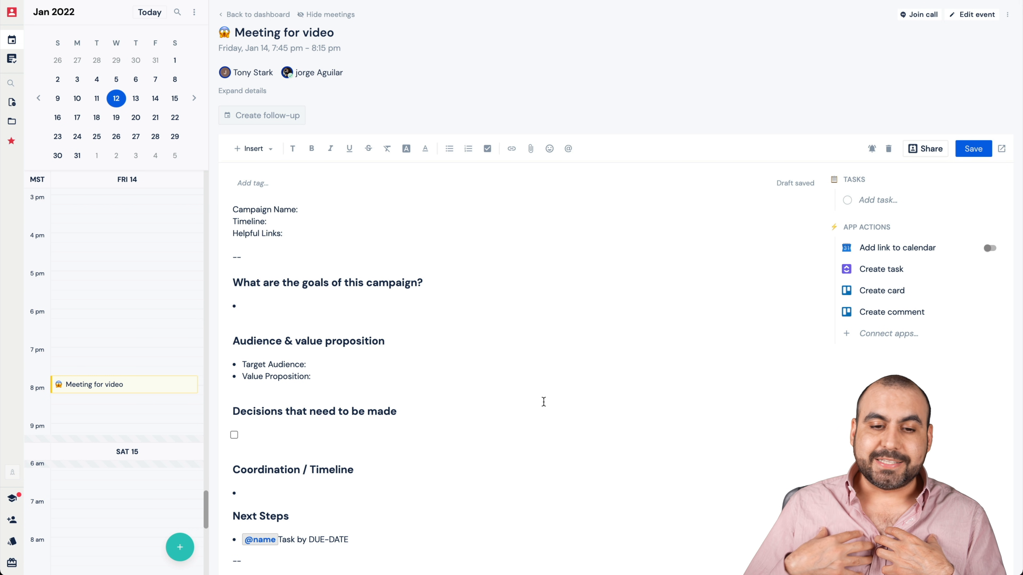
- Try adding an extra empty bullet below Value Proposition in the notes, and remove it again
{"action": "left_click", "coordinate": [324, 209]}
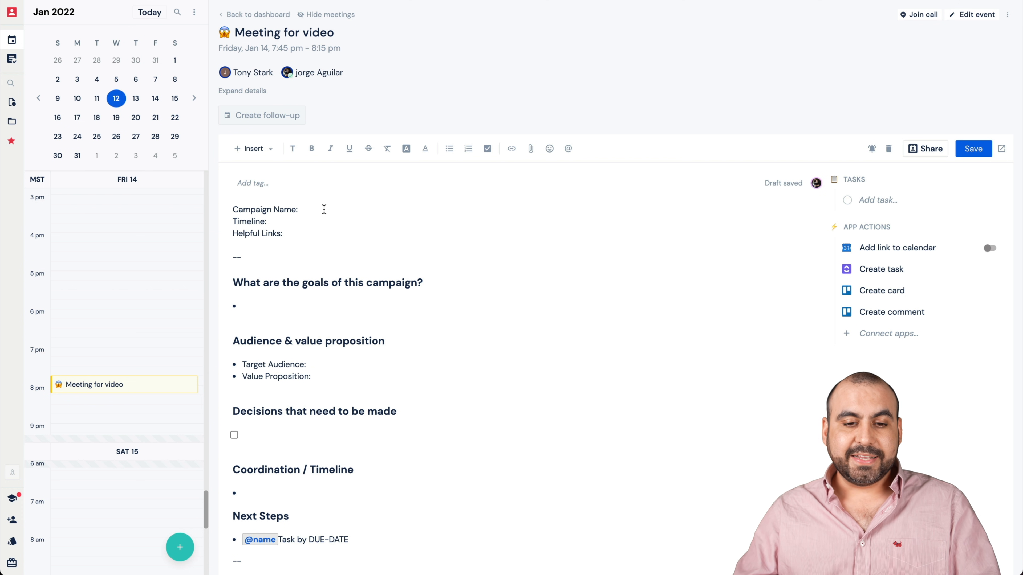
{"action": "triple_click", "coordinate": [317, 283]}
{"action": "left_click", "coordinate": [253, 341]}
{"action": "double_click", "coordinate": [253, 341]}
{"action": "left_click", "coordinate": [243, 307]}
{"action": "left_click", "coordinate": [309, 376]}
{"action": "key", "text": "Return"}
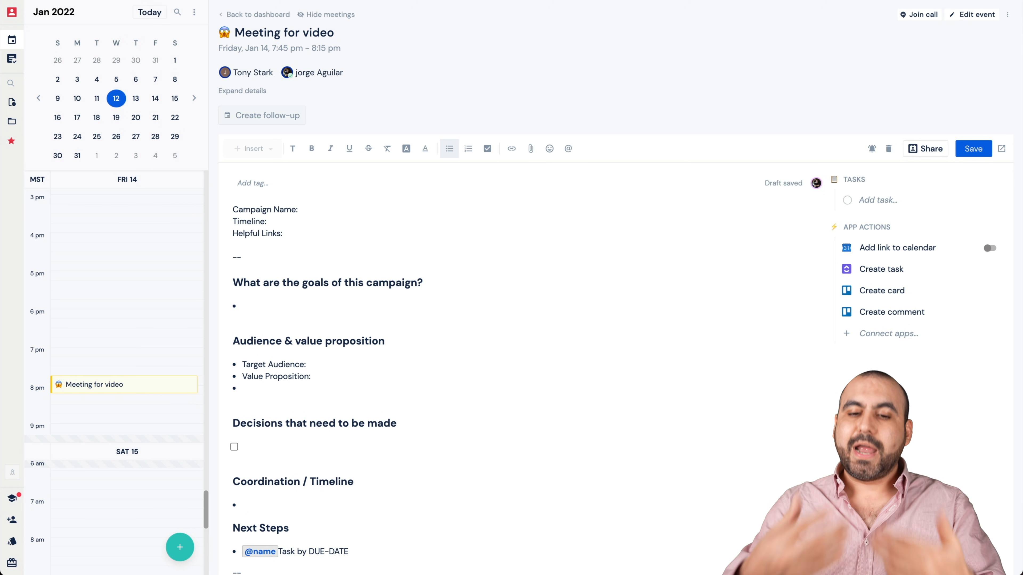
{"action": "key", "text": "BackSpace"}
{"action": "key", "text": "BackSpace"}
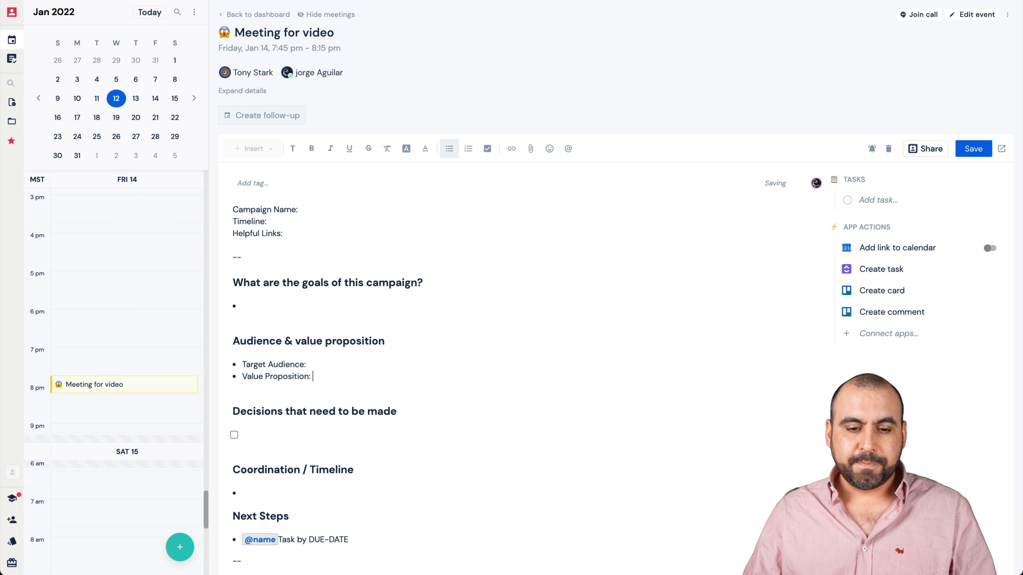
- Examine the Decisions checklist and highlight the heading "What are the goals of this campaign?" to preview it as a task
{"action": "scroll", "coordinate": [347, 427], "scroll_direction": "down", "scroll_amount": 1}
{"action": "scroll", "coordinate": [346, 426], "scroll_direction": "down", "scroll_amount": 1}
{"action": "left_click", "coordinate": [241, 403]}
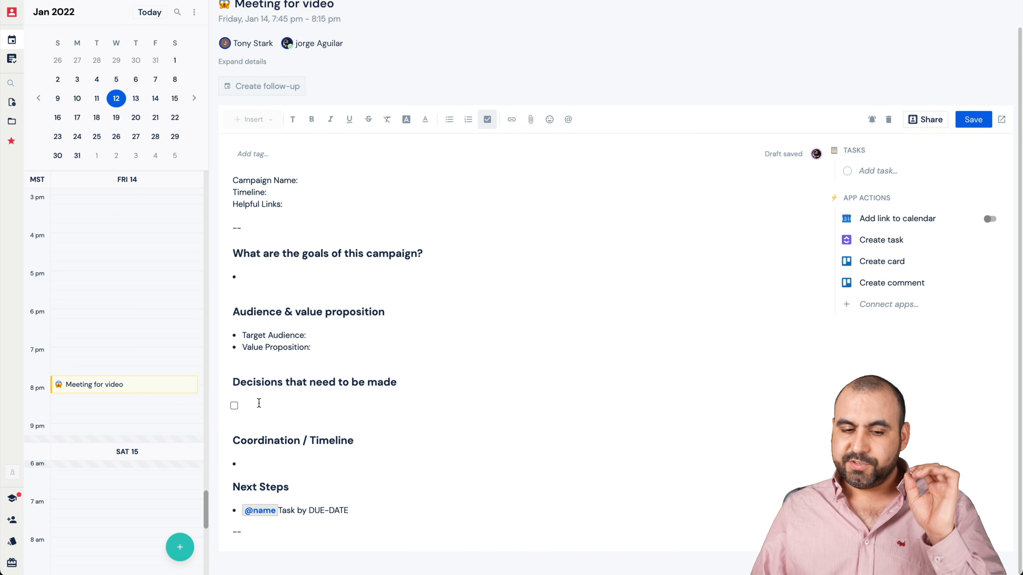
{"action": "scroll", "coordinate": [317, 445], "scroll_direction": "up", "scroll_amount": 2}
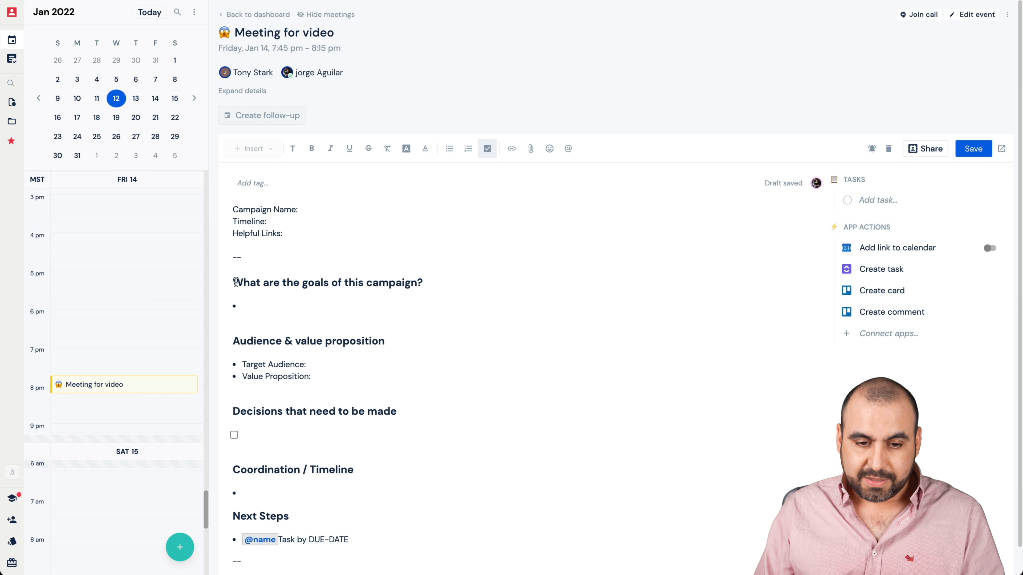
{"action": "left_click_drag", "start_coordinate": [233, 282], "coordinate": [423, 283]}
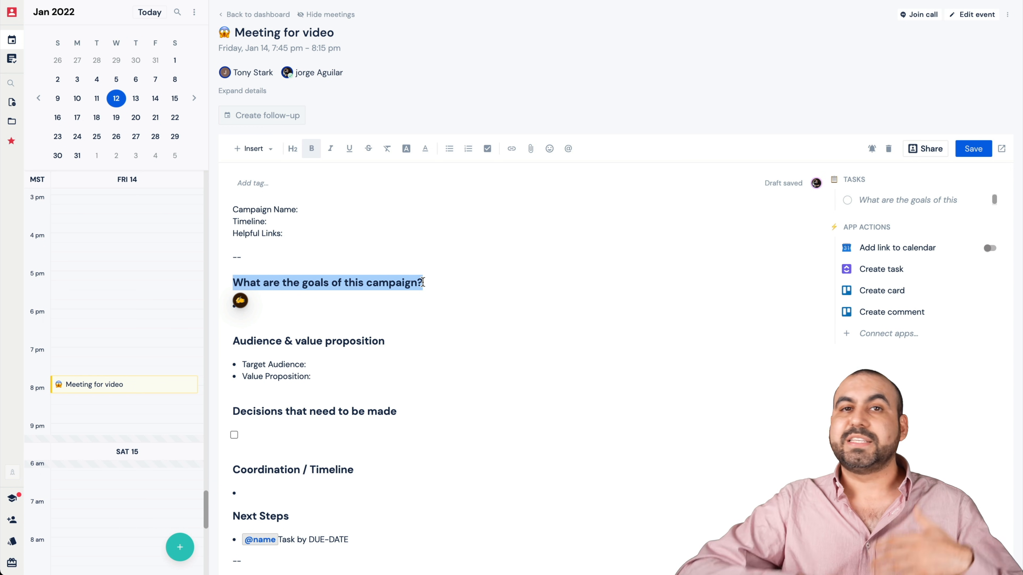
{"action": "left_click", "coordinate": [419, 246]}
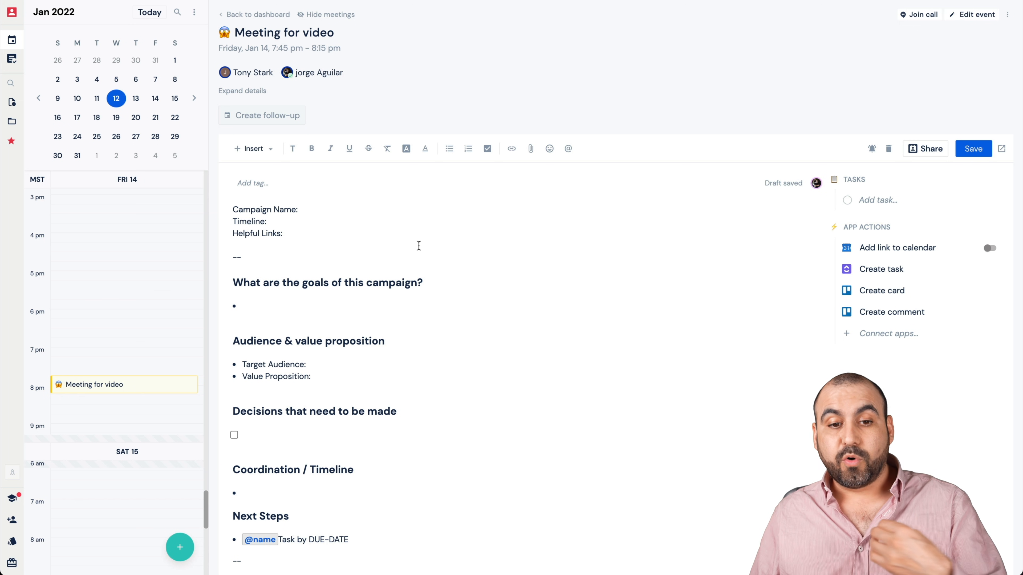
- Add the existing tag "video" and create a new tag "test" on the meeting's notes
{"action": "left_click", "coordinate": [343, 210]}
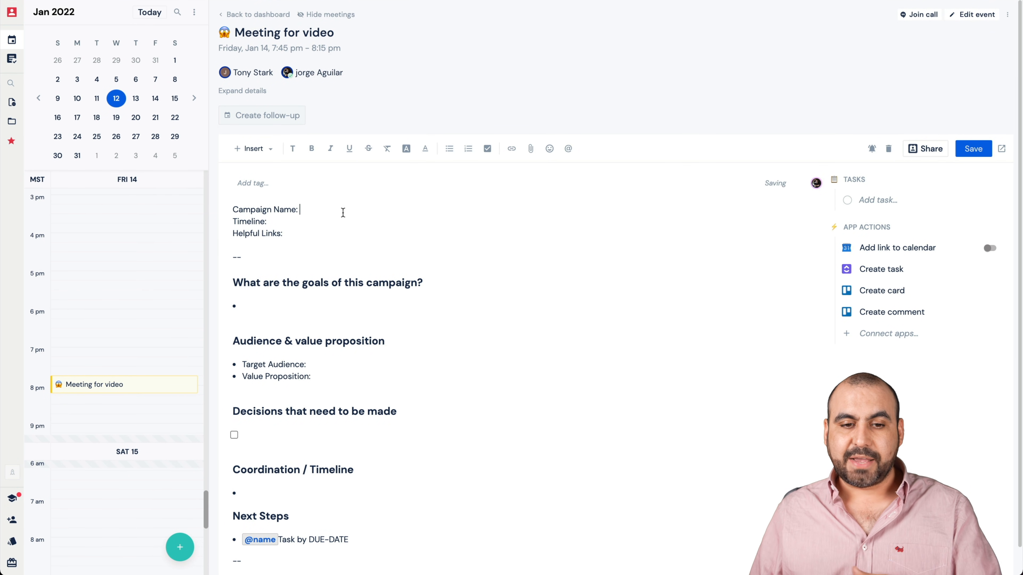
{"action": "type", "text": "video"}
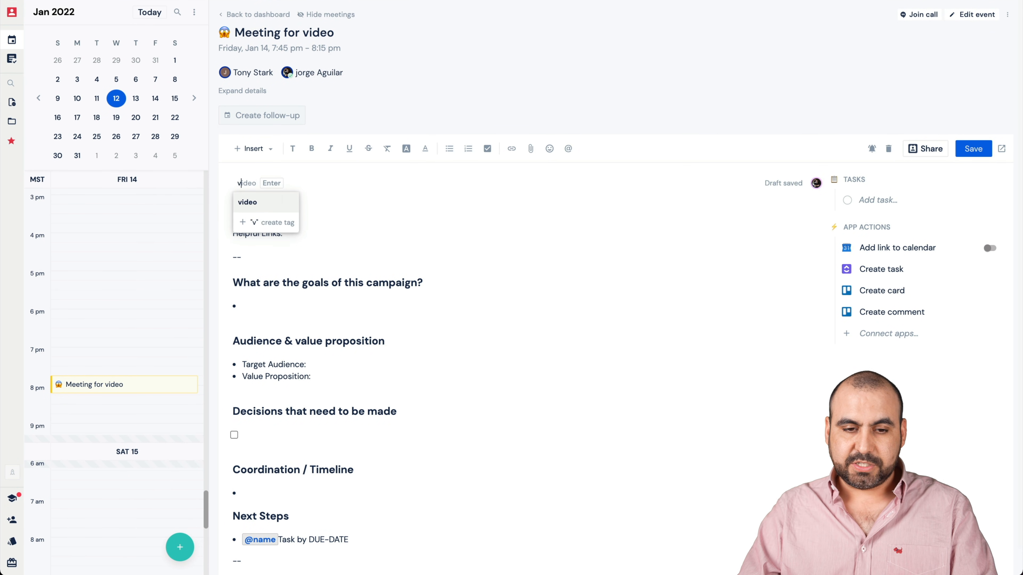
{"action": "key", "text": "Return"}
{"action": "type", "text": "te"}
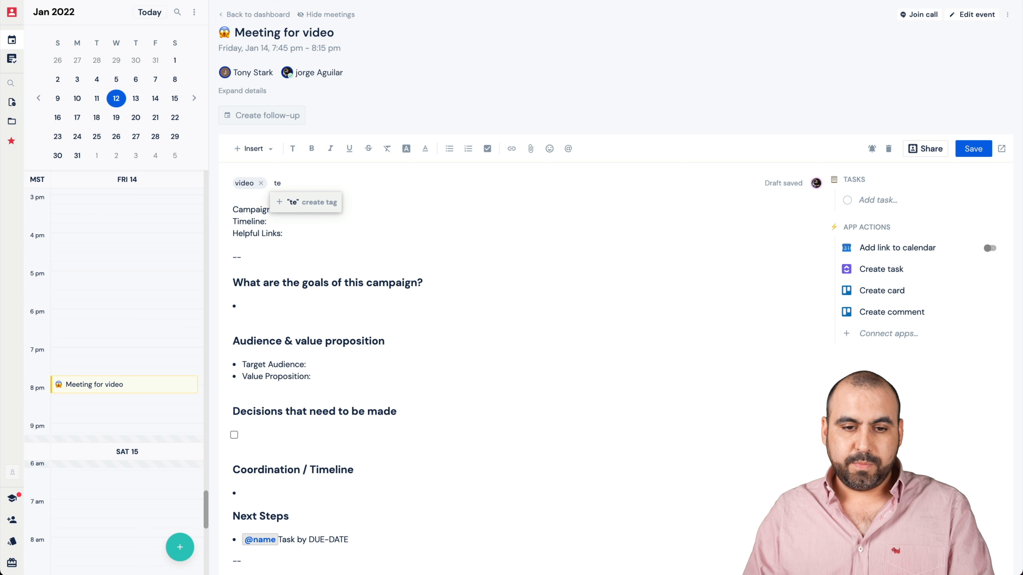
{"action": "type", "text": "st"}
{"action": "key", "text": "Return"}
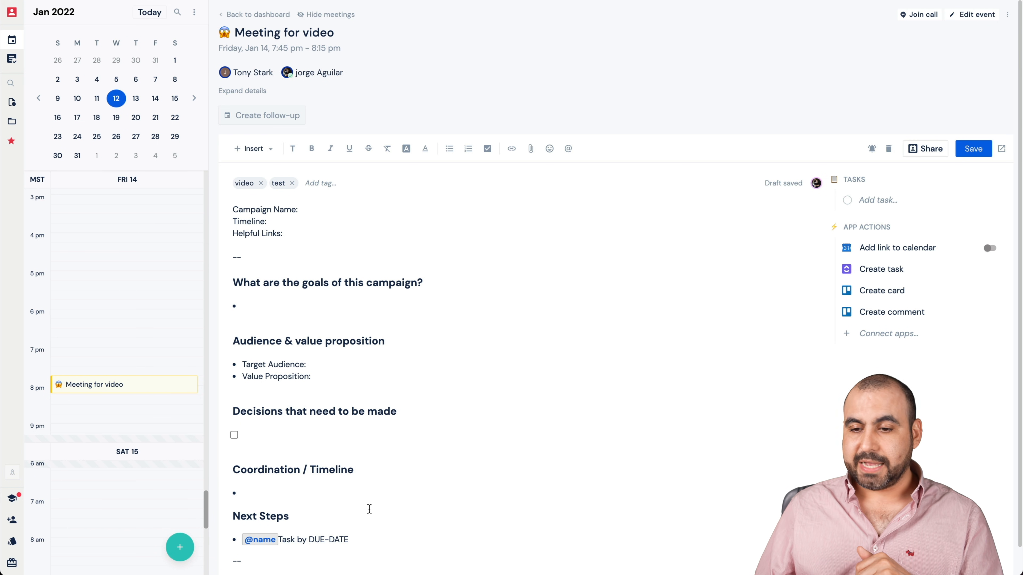
- Insert two blank lines above Campaign Name in the notes and place the text cursor there
{"action": "left_click", "coordinate": [348, 233]}
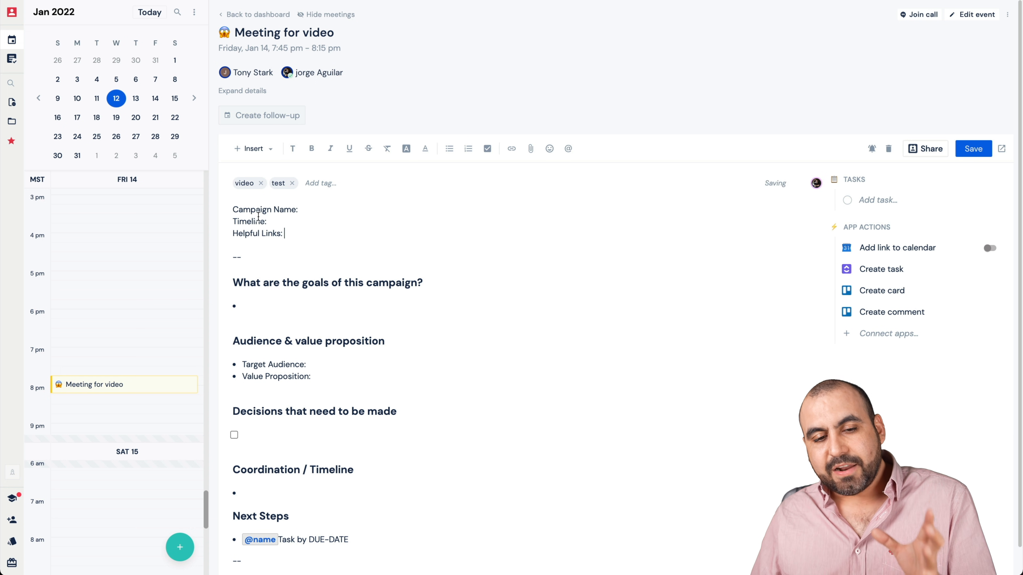
{"action": "left_click", "coordinate": [234, 211]}
{"action": "key", "text": "Return"}
{"action": "key", "text": "Return"}
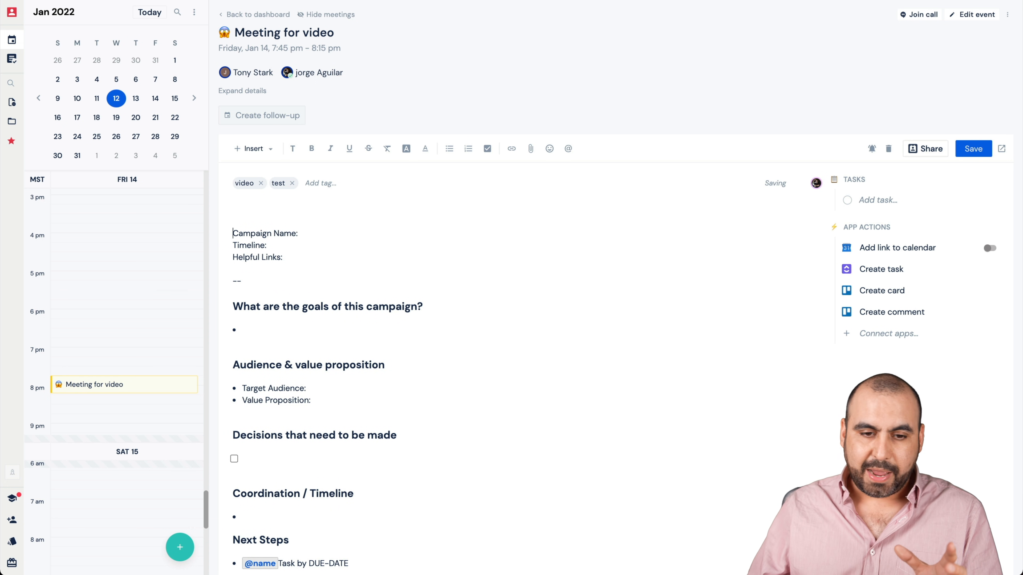
{"action": "key", "text": "Up"}
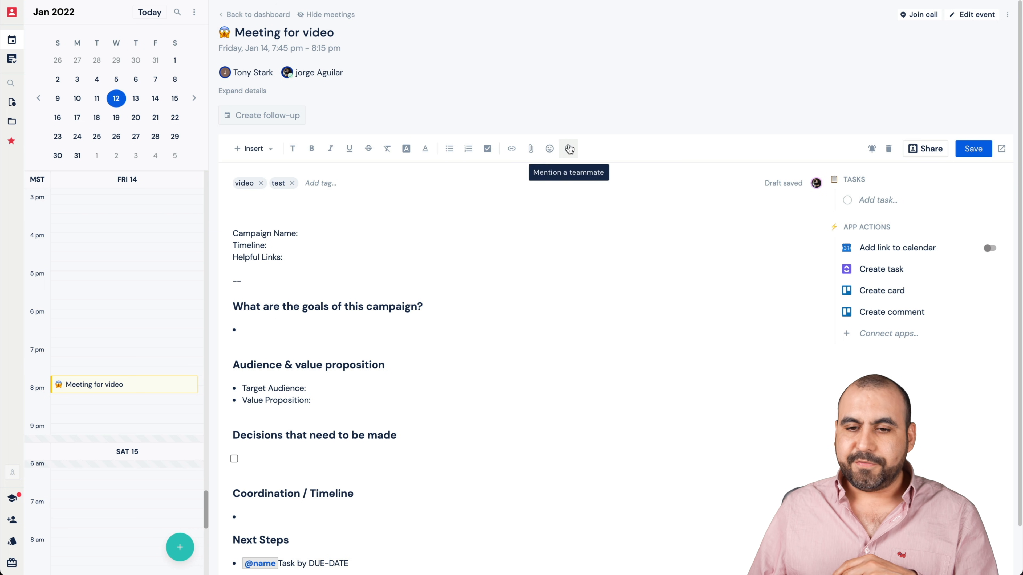
- Review the fields and media that can be inserted, open the Loom new recording setup, and dismiss it without recording
{"action": "left_click", "coordinate": [255, 148]}
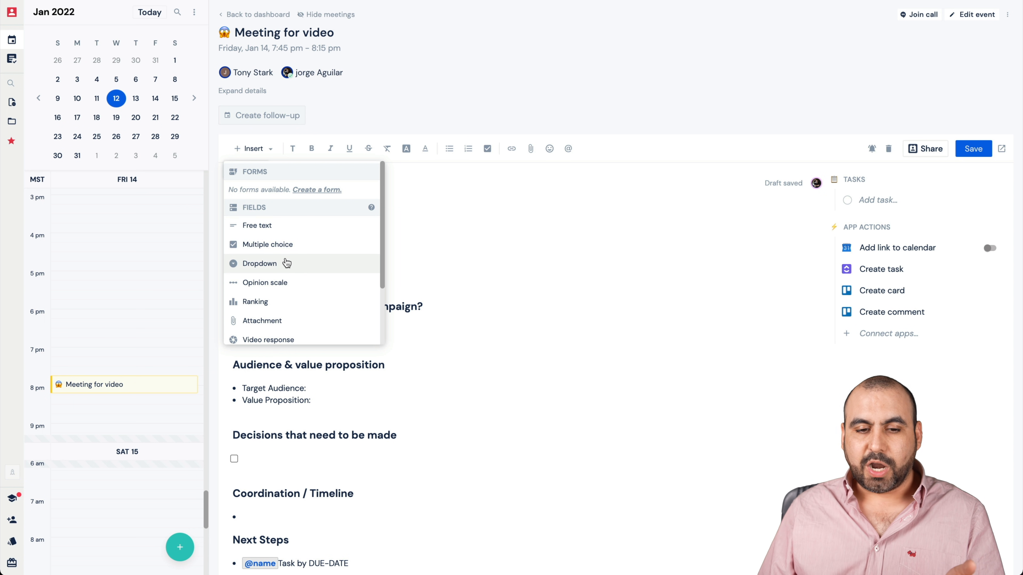
{"action": "scroll", "coordinate": [286, 278], "scroll_direction": "down", "scroll_amount": 3}
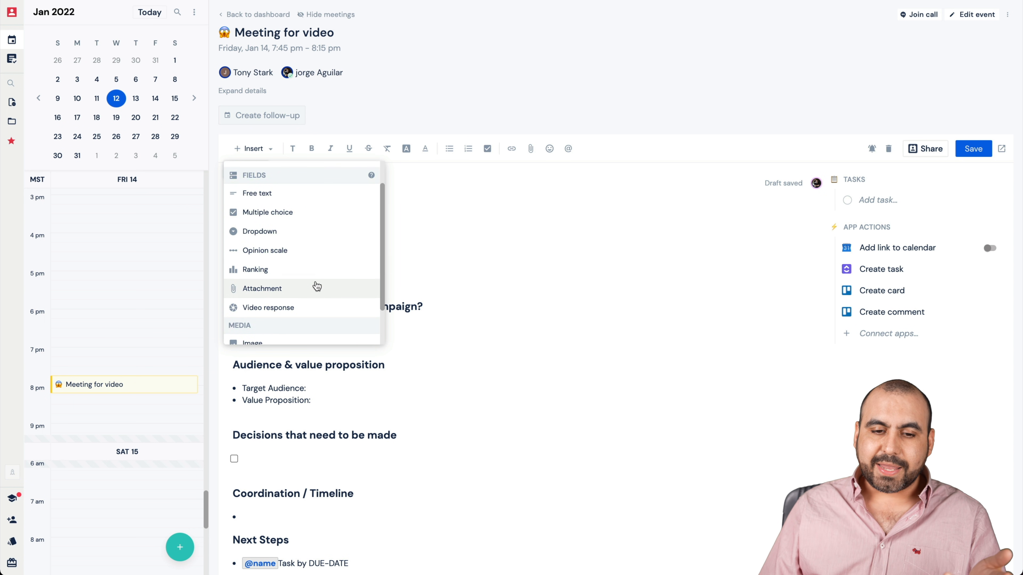
{"action": "scroll", "coordinate": [317, 287], "scroll_direction": "down", "scroll_amount": 1}
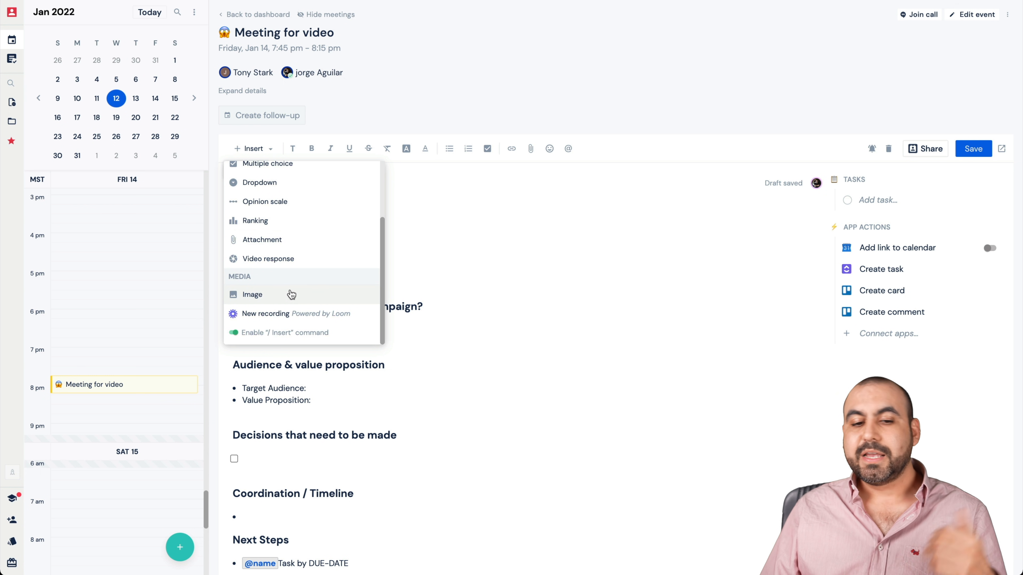
{"action": "left_click", "coordinate": [305, 319]}
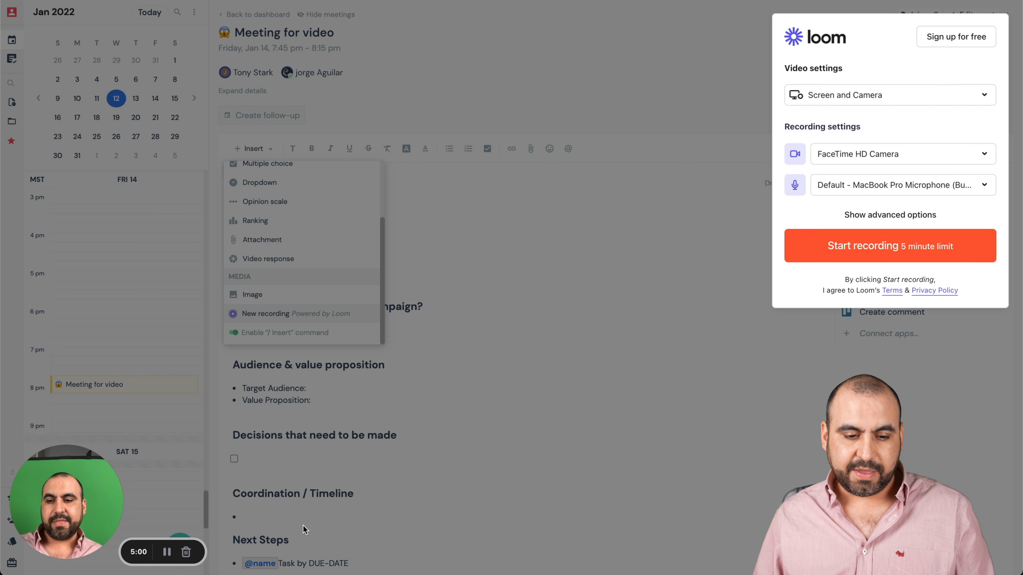
{"action": "left_click", "coordinate": [190, 550]}
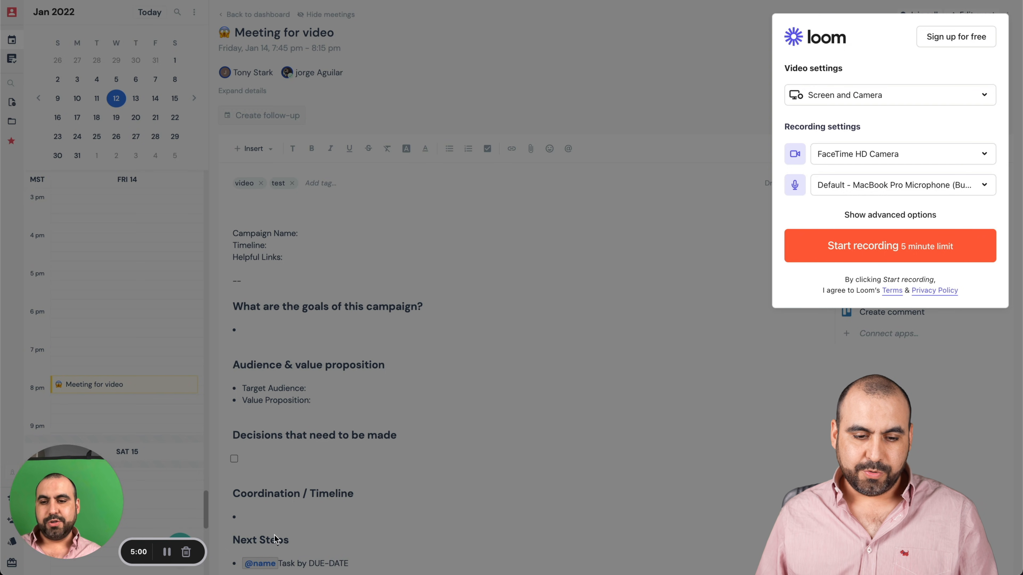
{"action": "left_click", "coordinate": [487, 448]}
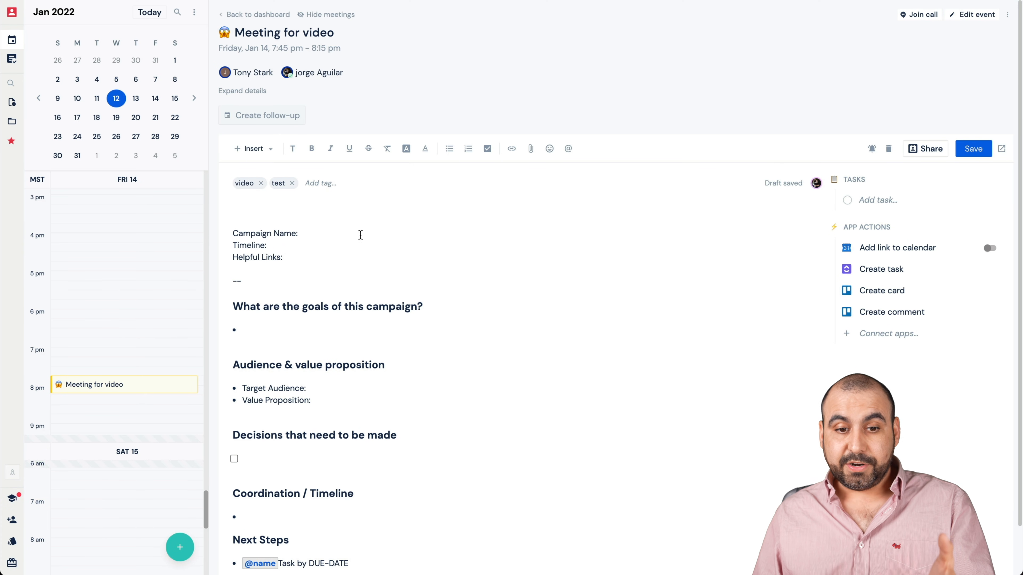
- Start a Multiple choice field above Campaign Name with the question "What do you like the most?"
{"action": "left_click", "coordinate": [260, 155]}
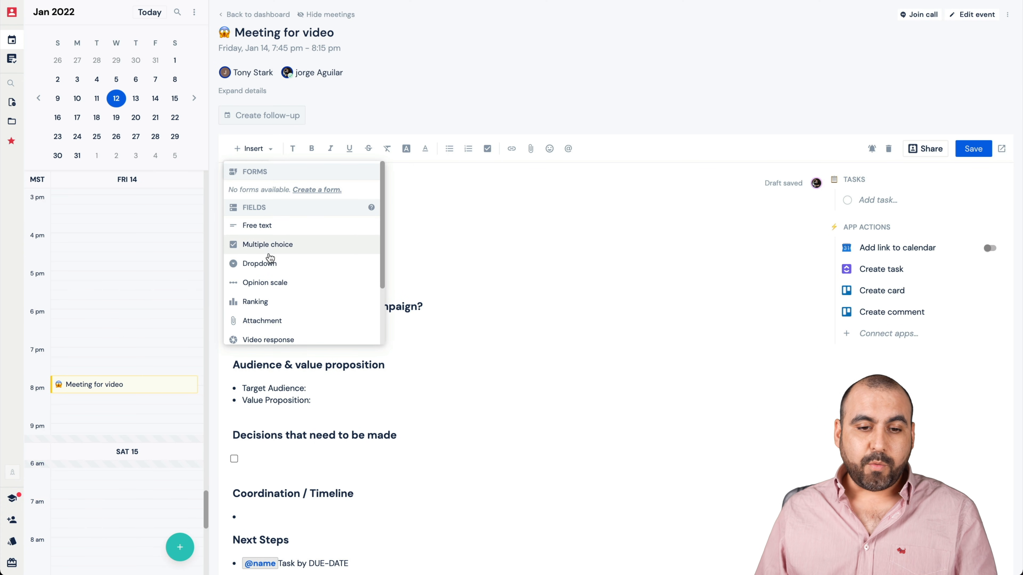
{"action": "left_click", "coordinate": [322, 249]}
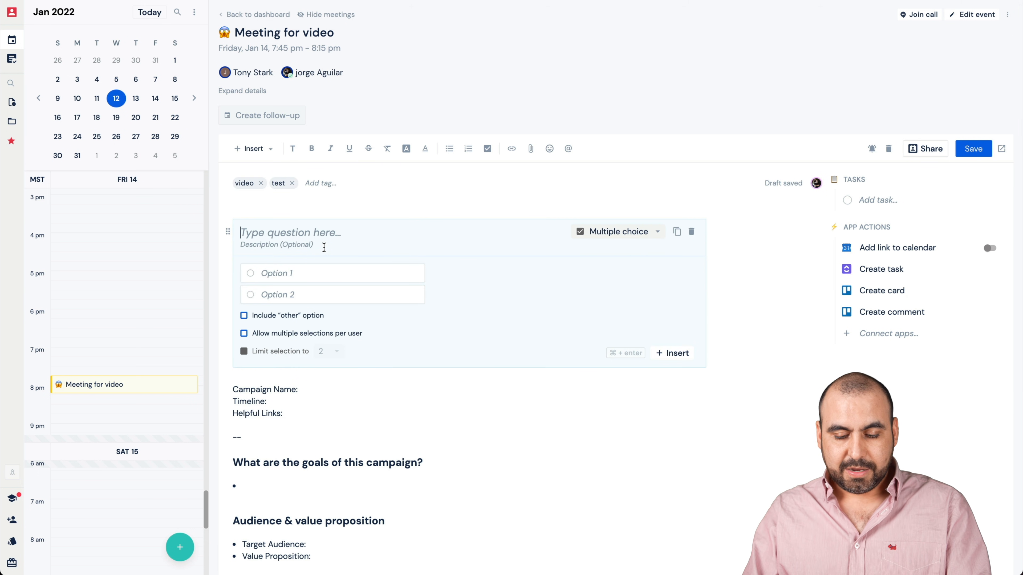
{"action": "type", "text": "What ho"}
{"action": "key", "text": "BackSpace"}
{"action": "key", "text": "BackSpace"}
{"action": "key", "text": "BackSpace"}
{"action": "type", "text": "do you like the most?"}
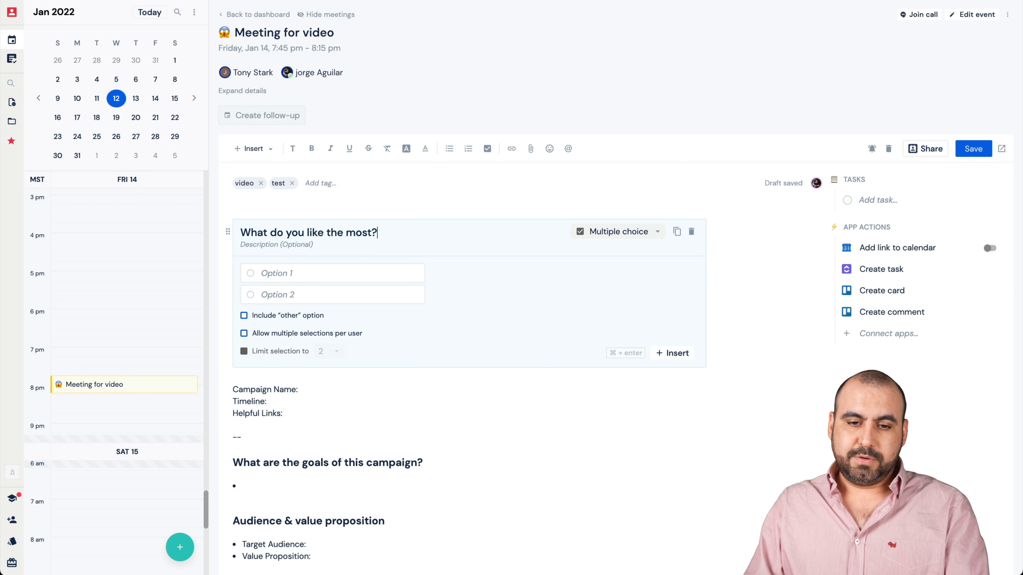
- Give the multiple choice question the options Fruit and Meat, insert it into the notes, and try out its answers
{"action": "left_click", "coordinate": [296, 272]}
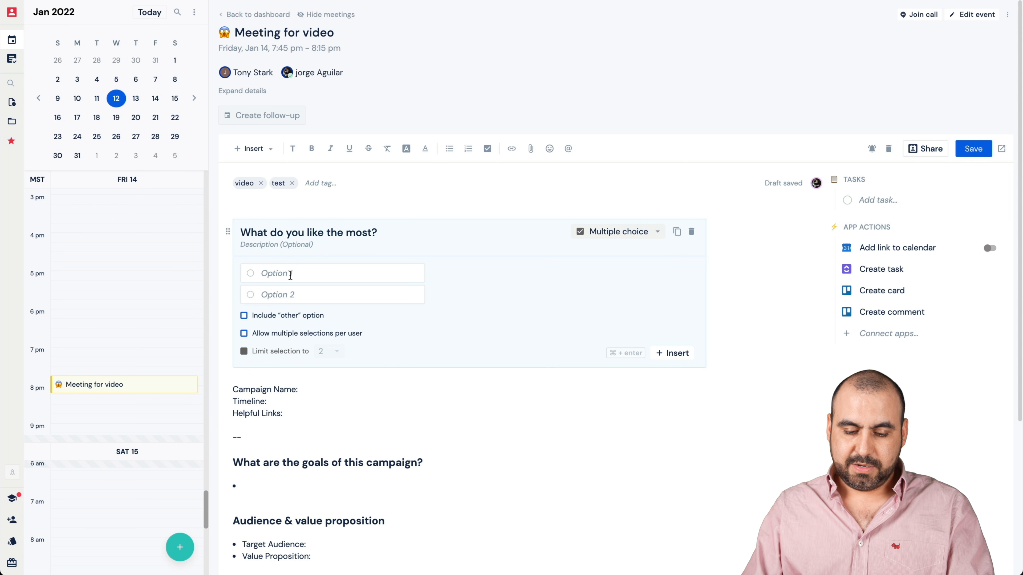
{"action": "type", "text": "Fruit"}
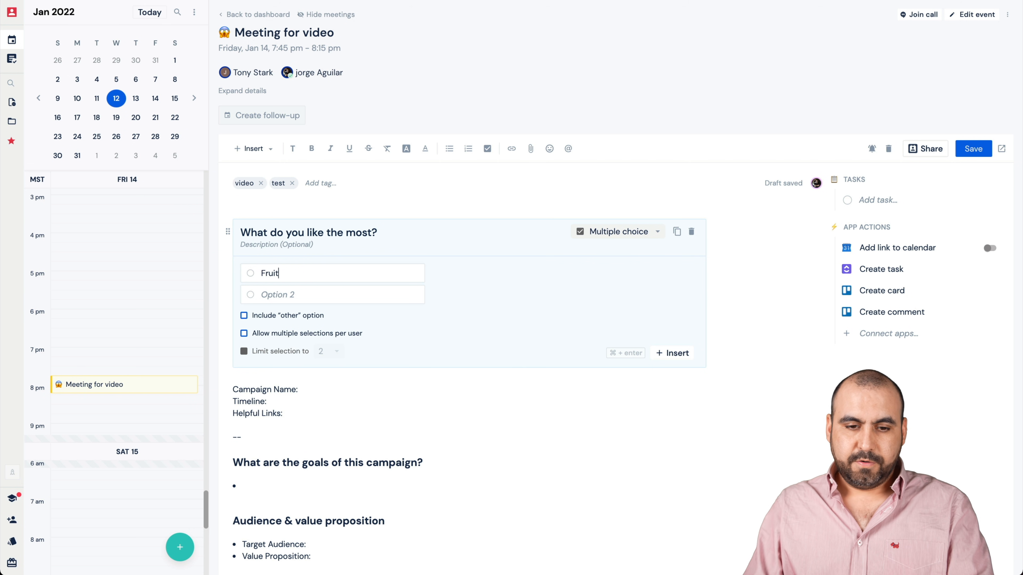
{"action": "left_click", "coordinate": [291, 291]}
{"action": "type", "text": "Meat"}
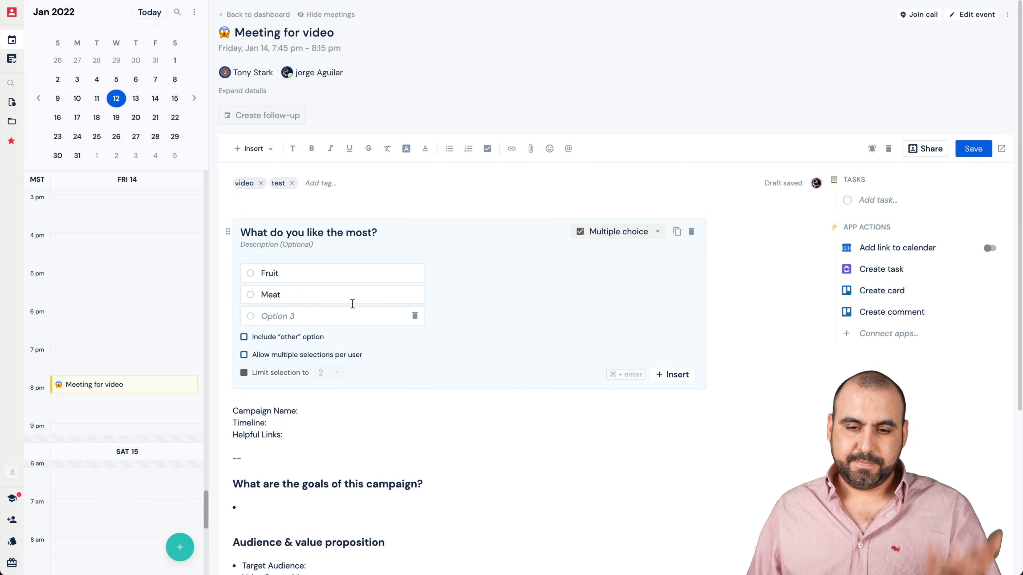
{"action": "left_click", "coordinate": [690, 380]}
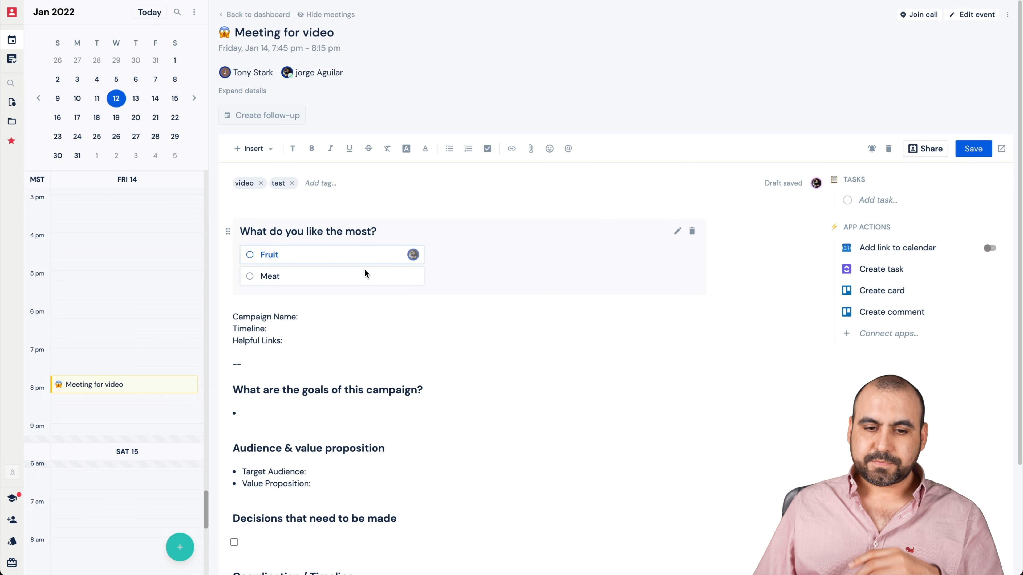
{"action": "left_click", "coordinate": [271, 276]}
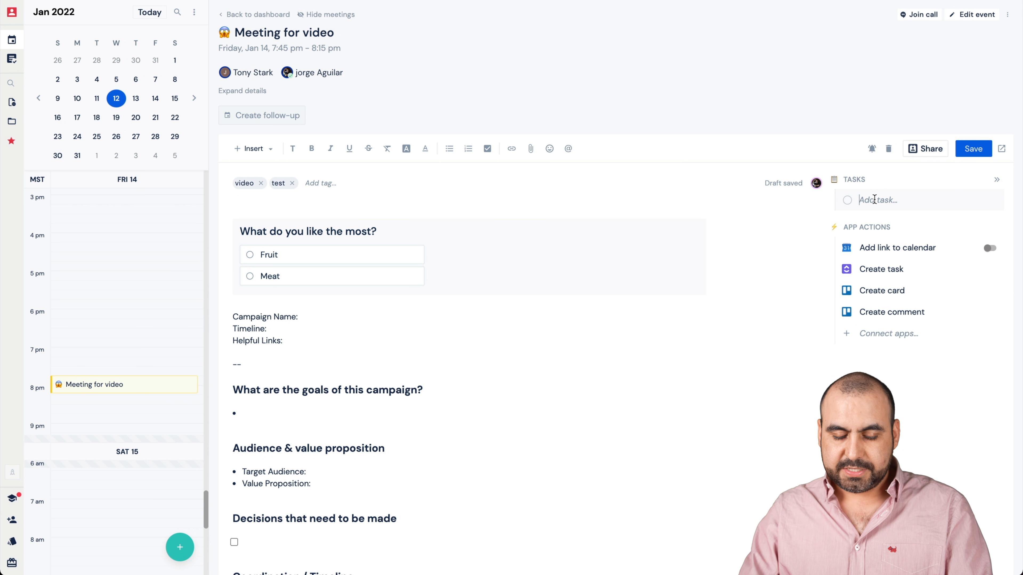
- Add a task named "Edit Video" to the meeting's task list
{"action": "type", "text": "T"}
{"action": "key", "text": "BackSpace"}
{"action": "type", "text": "Edit "}
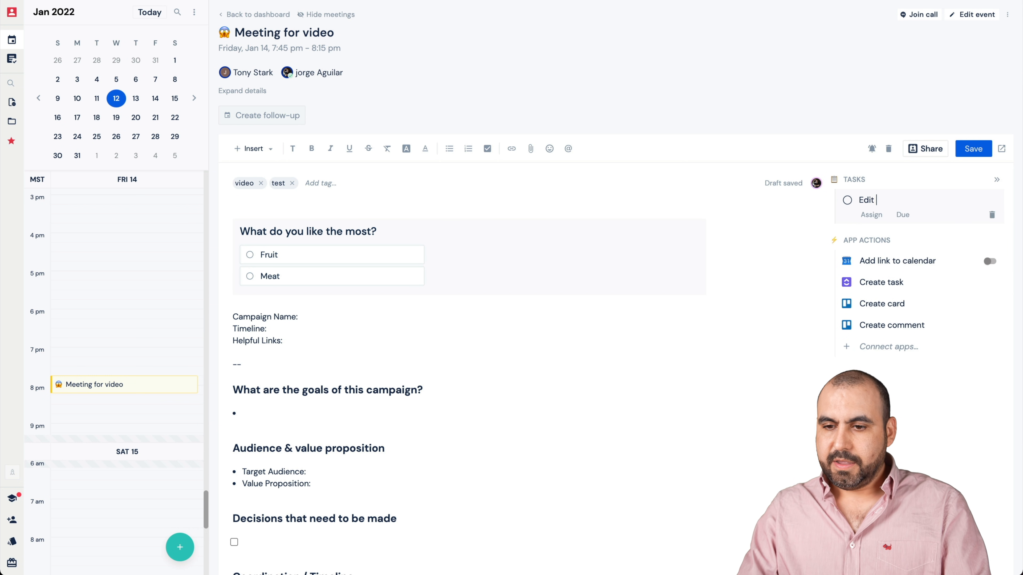
{"action": "type", "text": "bifeo"}
{"action": "type", "text": "Video"}
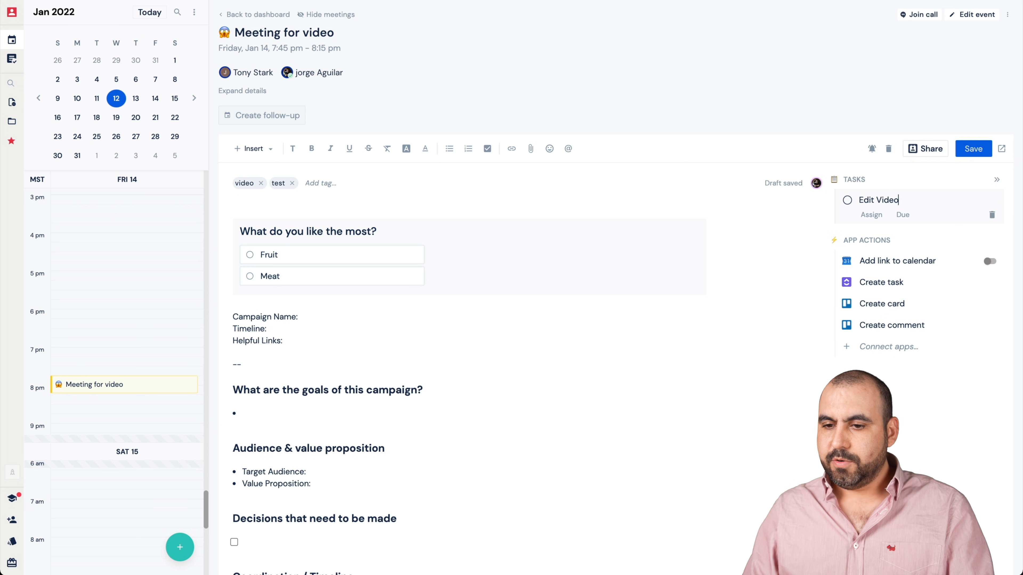
- Assign the Edit Video task to the first-listed meeting attendee and make it due Next week
{"action": "left_click", "coordinate": [871, 215]}
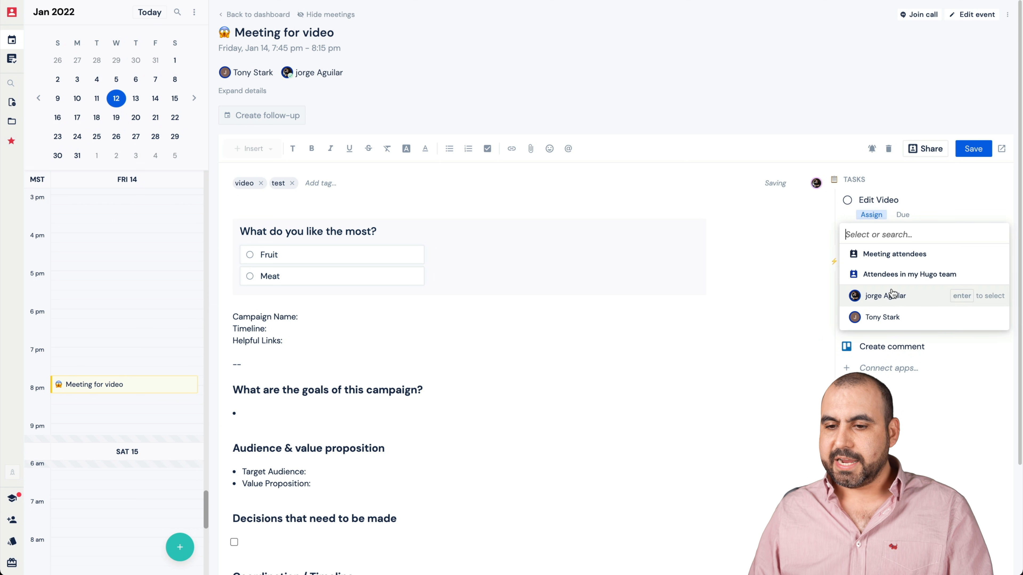
{"action": "left_click", "coordinate": [893, 316]}
{"action": "left_click", "coordinate": [843, 229]}
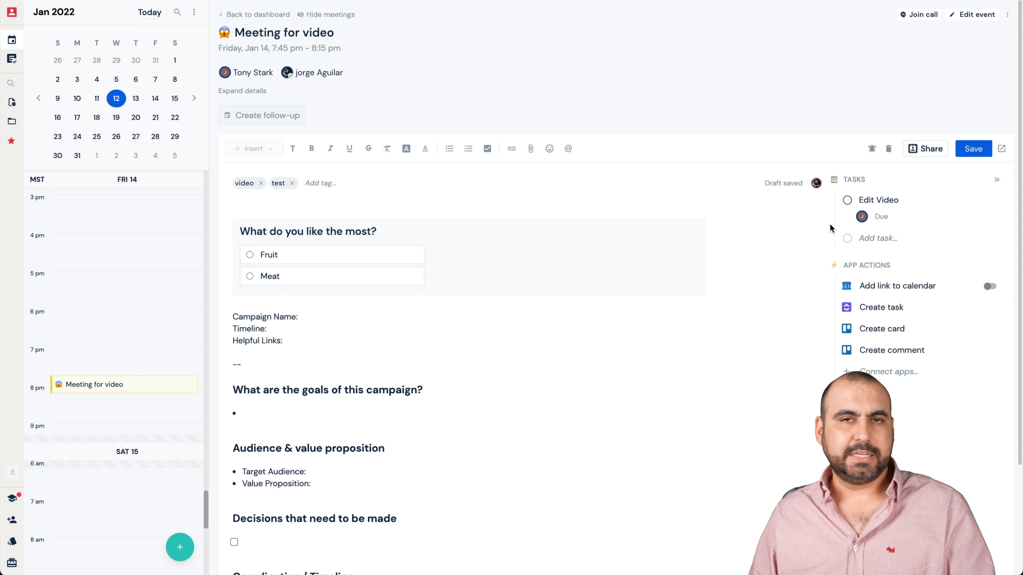
{"action": "left_click", "coordinate": [882, 217]}
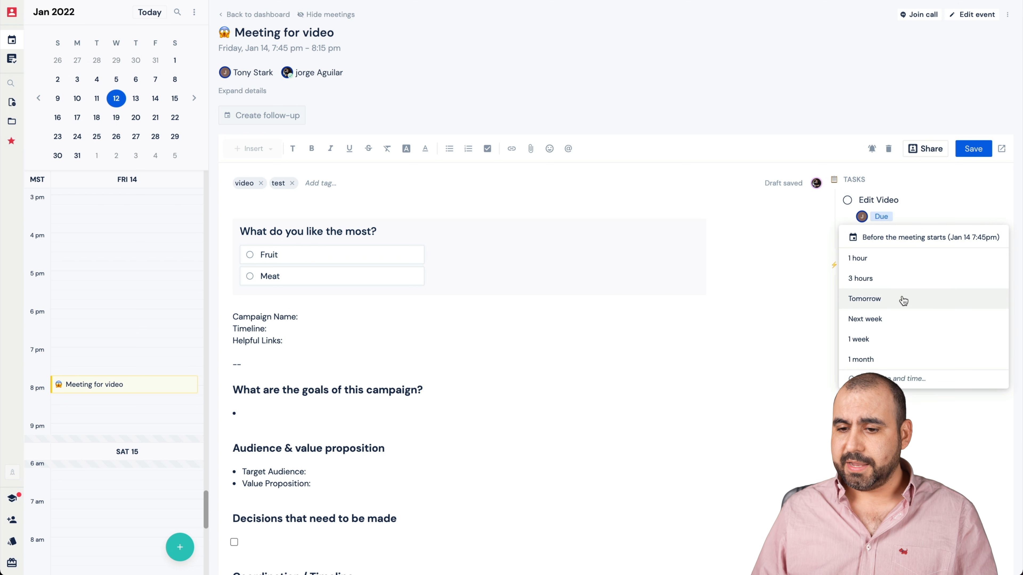
{"action": "left_click", "coordinate": [898, 318]}
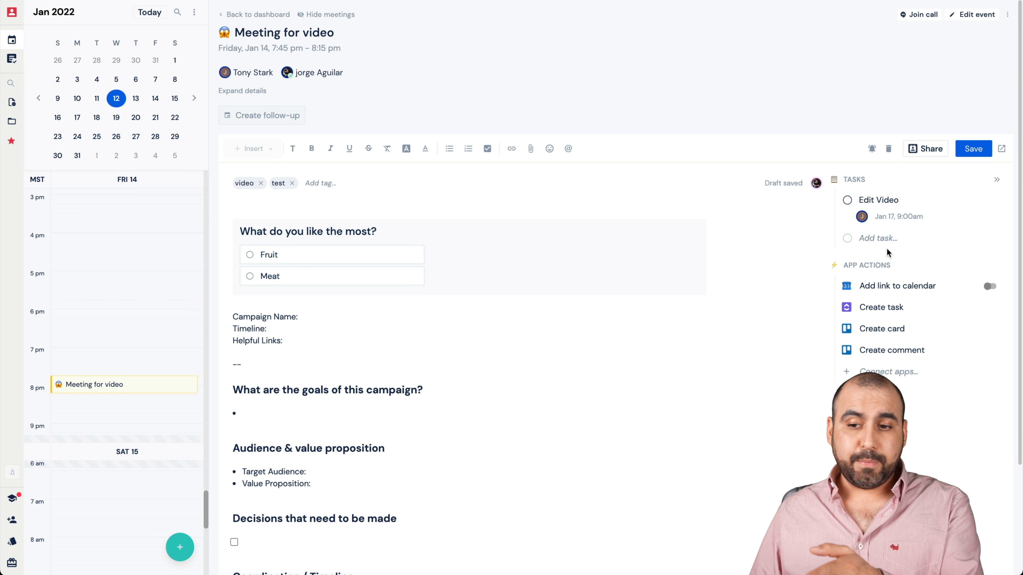
- Look over the form of the Create task app action and close it without creating a task
{"action": "scroll", "coordinate": [887, 249], "scroll_direction": "down", "scroll_amount": 1}
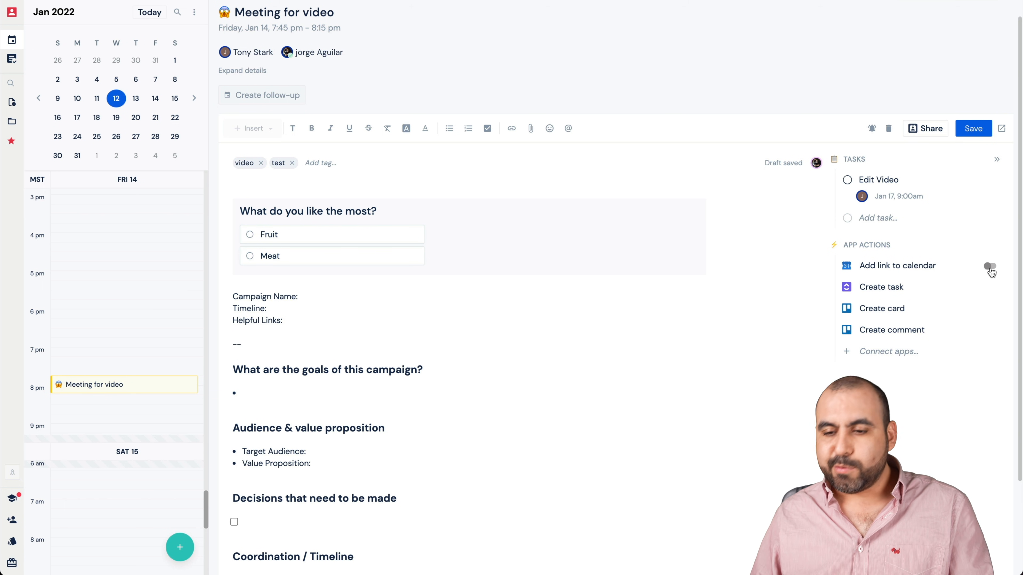
{"action": "left_click", "coordinate": [919, 291]}
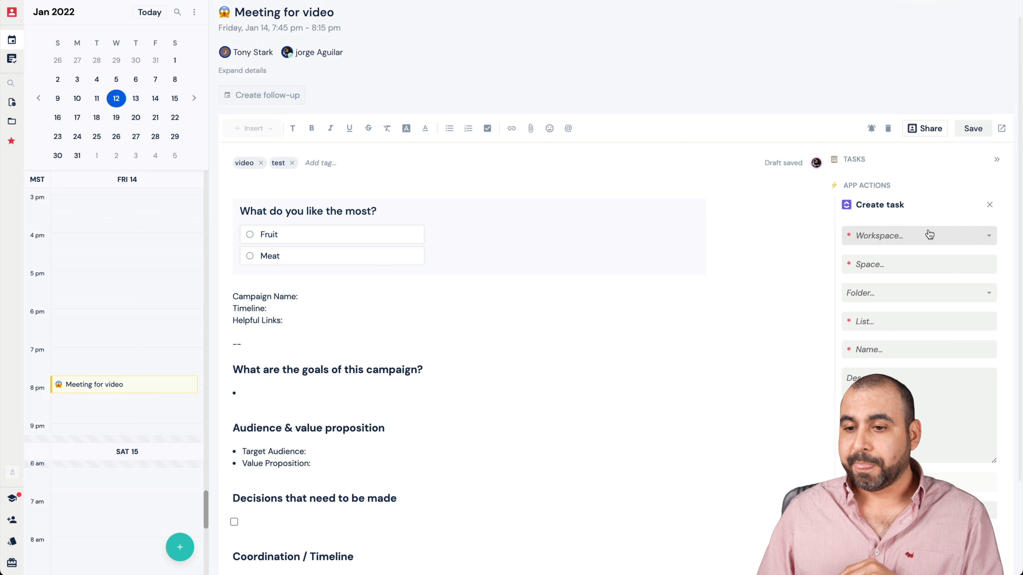
{"action": "left_click", "coordinate": [990, 205]}
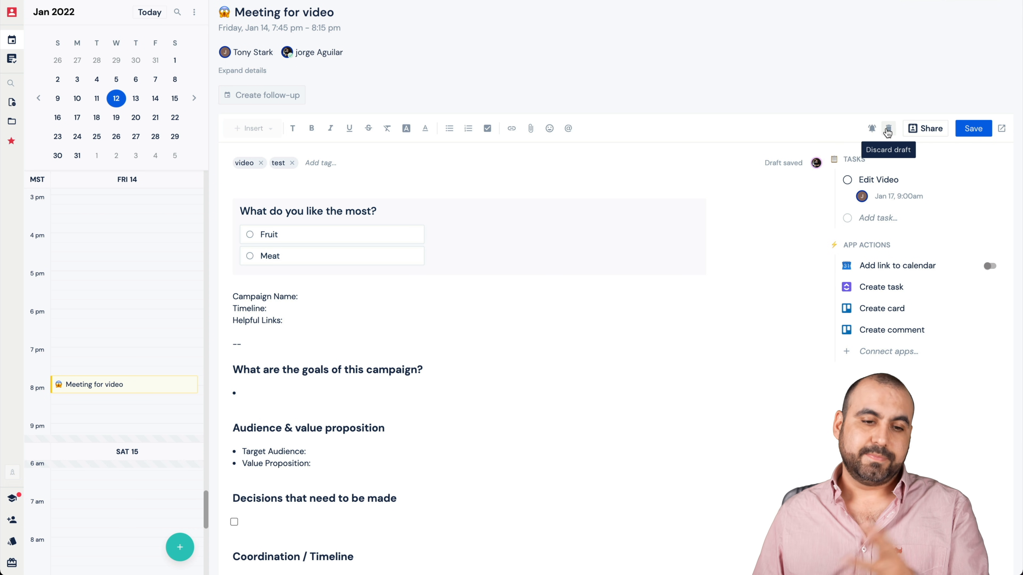
- In the notes' share settings, copy the document link and turn on Public access
{"action": "left_click", "coordinate": [935, 129]}
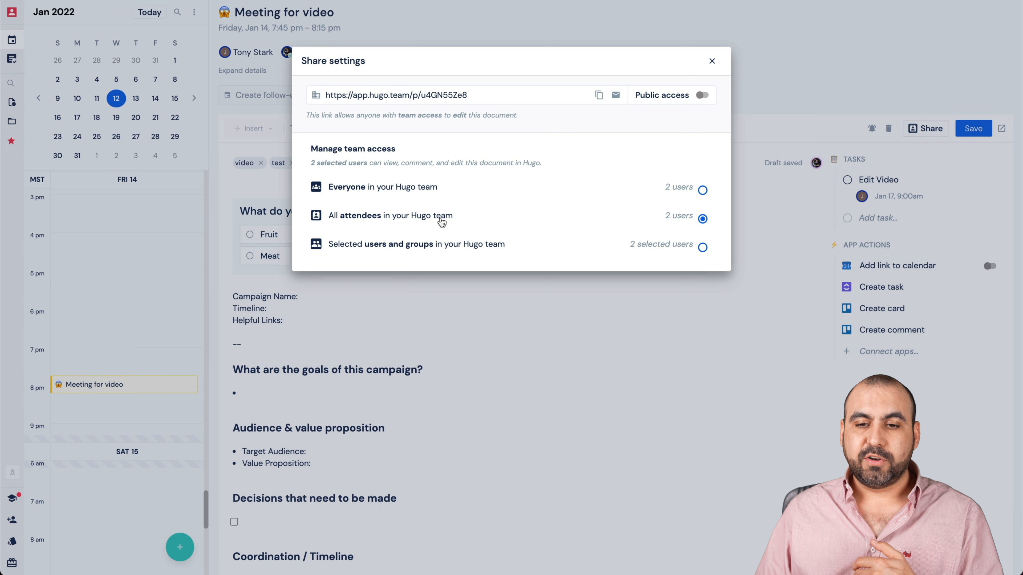
{"action": "left_click", "coordinate": [599, 95]}
{"action": "left_click", "coordinate": [704, 96]}
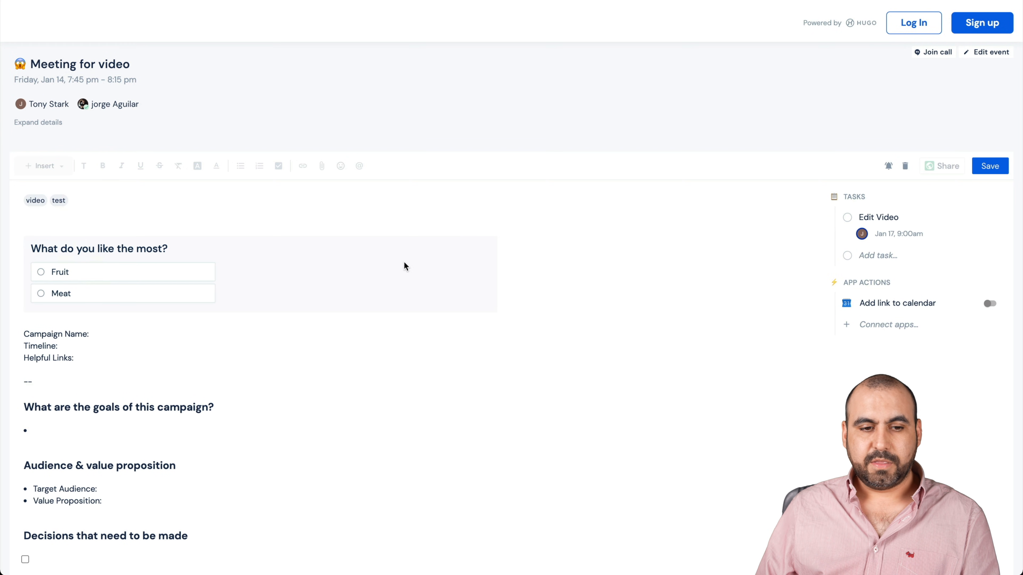
- Look over the public version of the meeting notes and try choosing Fruit in its question
{"action": "scroll", "coordinate": [221, 418], "scroll_direction": "down", "scroll_amount": 4}
{"action": "scroll", "coordinate": [221, 418], "scroll_direction": "up", "scroll_amount": 4}
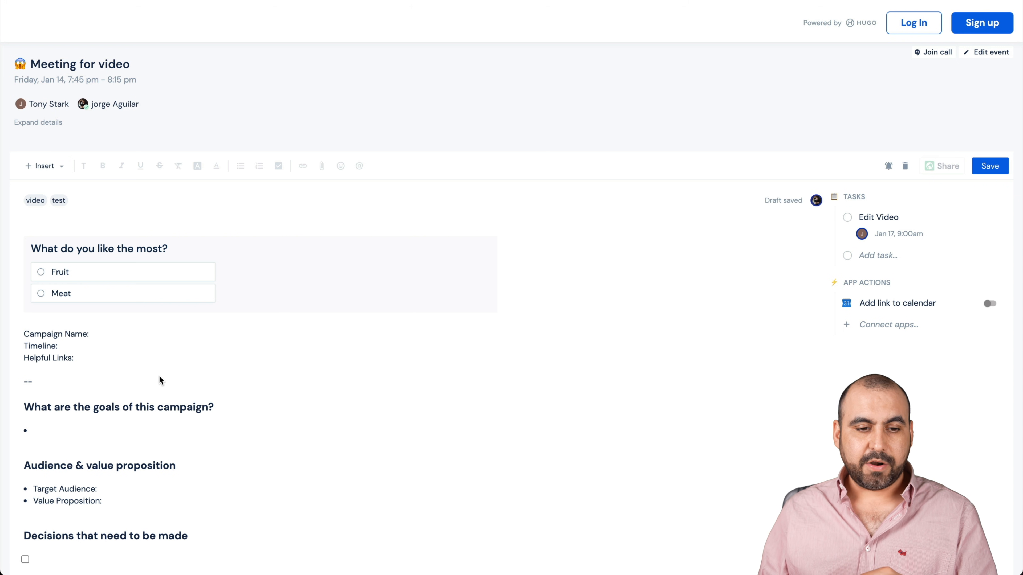
{"action": "left_click", "coordinate": [55, 272]}
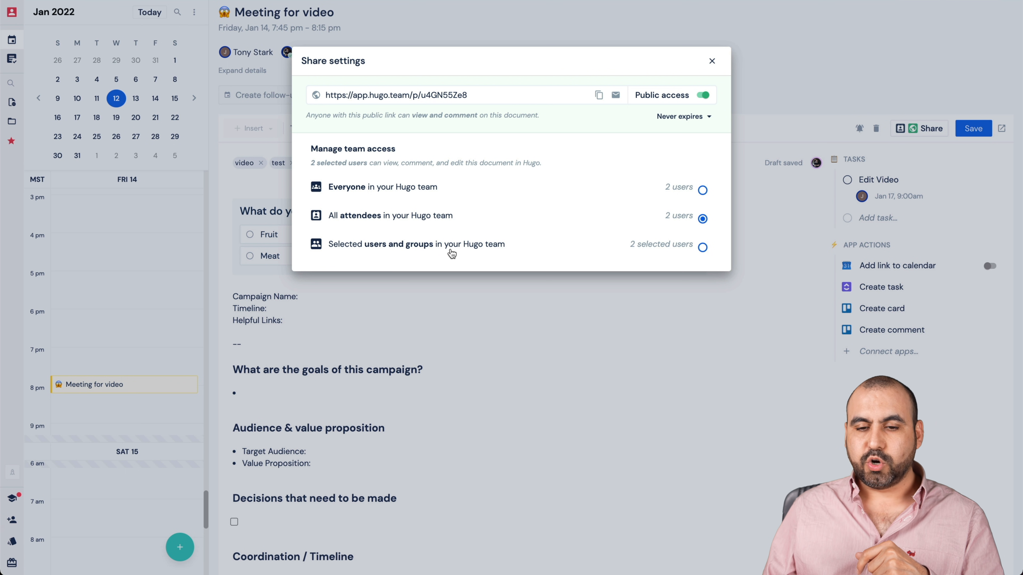
- Check the public link's expiry options, close the share settings unchanged and save the meeting notes
{"action": "left_click", "coordinate": [681, 121]}
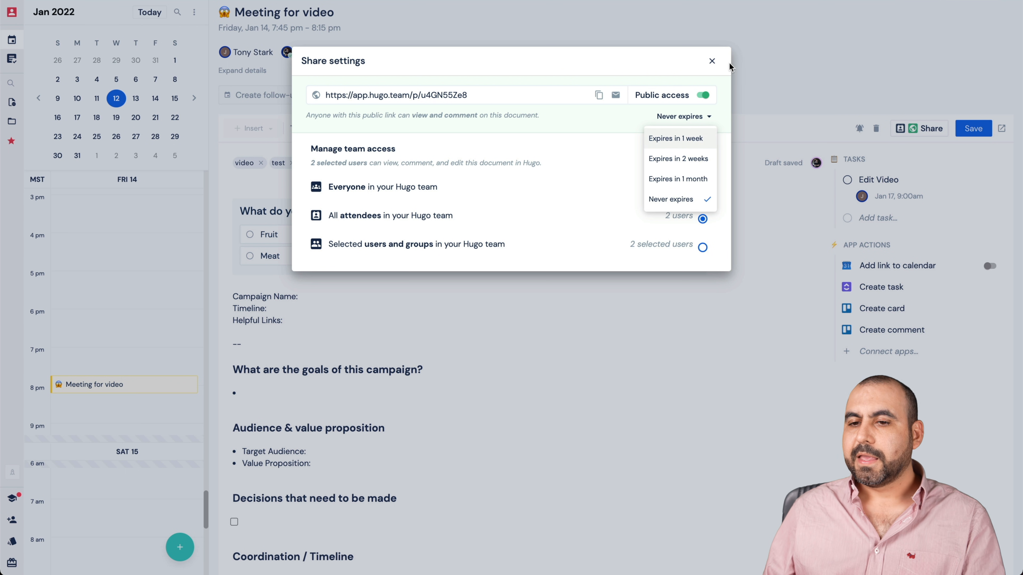
{"action": "left_click", "coordinate": [712, 61]}
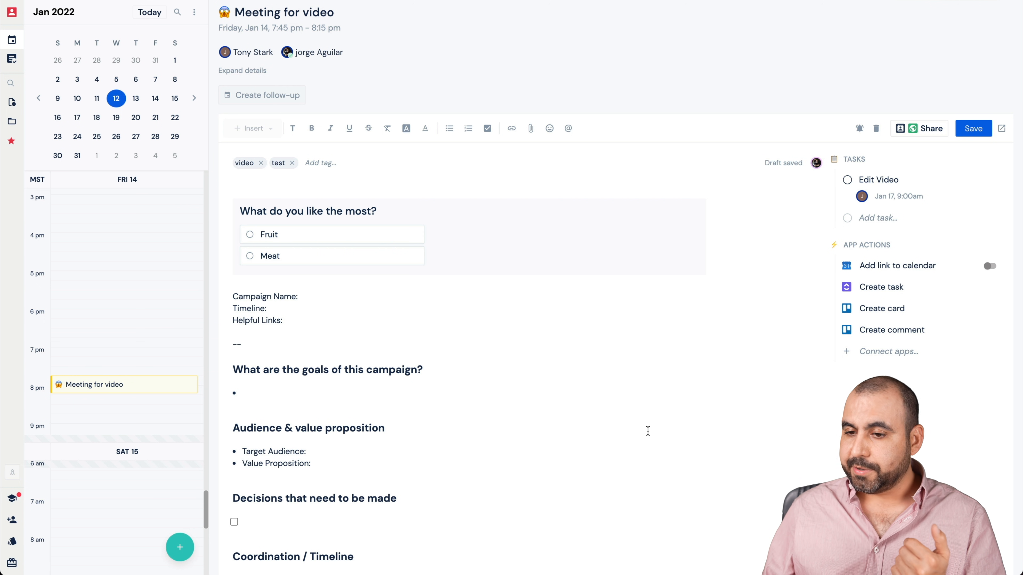
{"action": "left_click", "coordinate": [974, 129]}
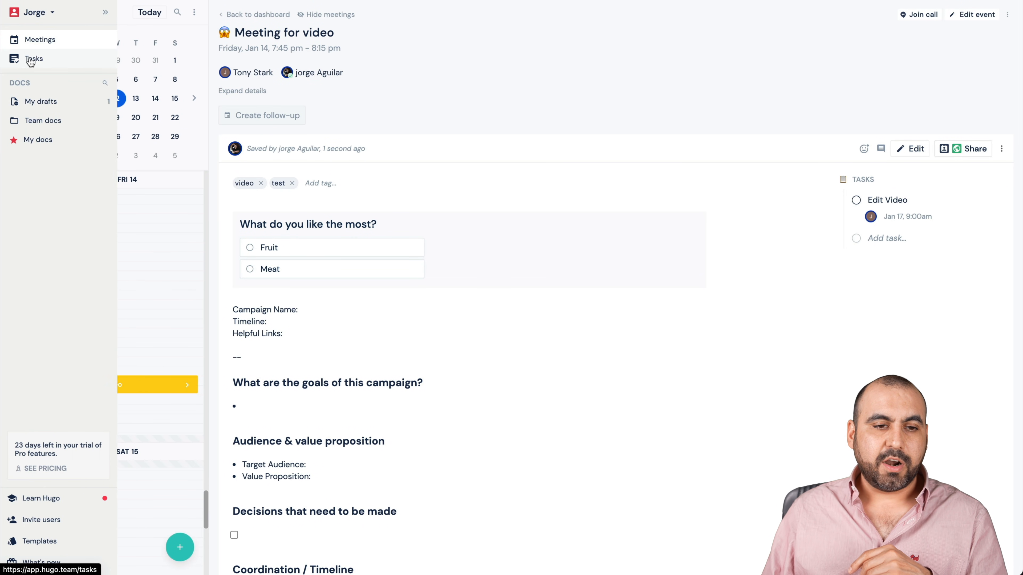
- Go to the task list, look over the meeting notes linked to the Edit Video task and close their preview
{"action": "left_click", "coordinate": [33, 60]}
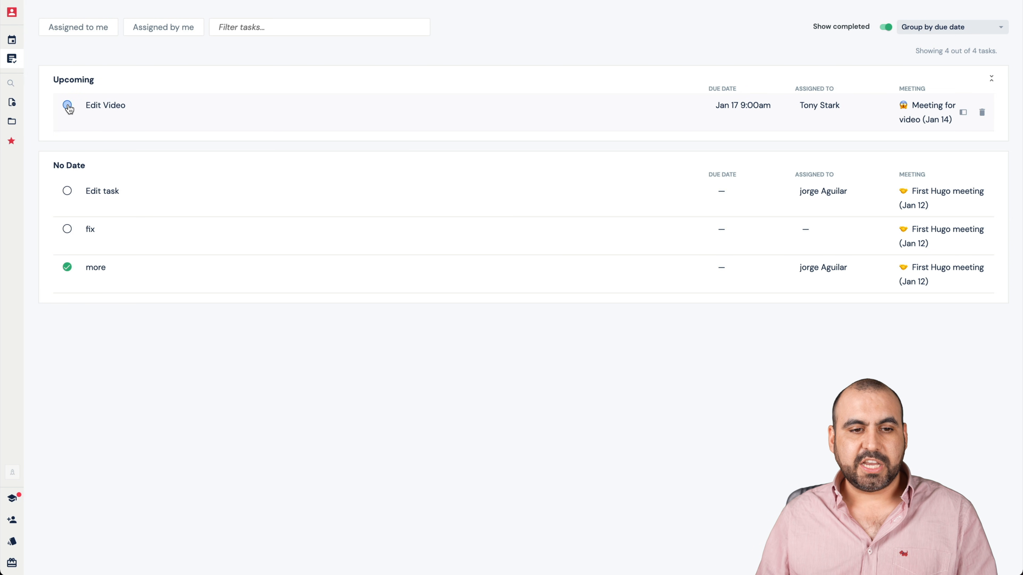
{"action": "left_click", "coordinate": [303, 124]}
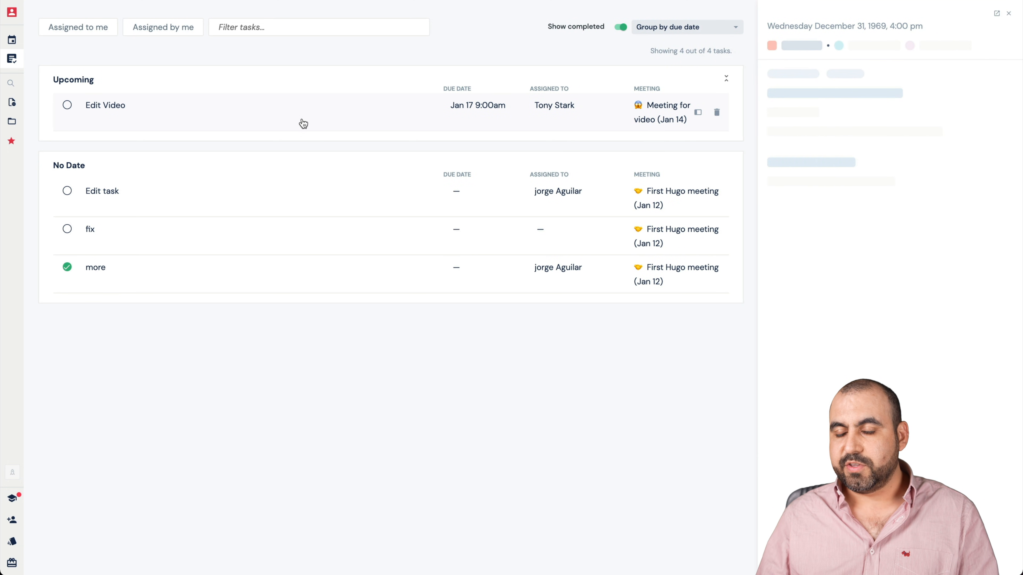
{"action": "scroll", "coordinate": [793, 352], "scroll_direction": "down", "scroll_amount": 2}
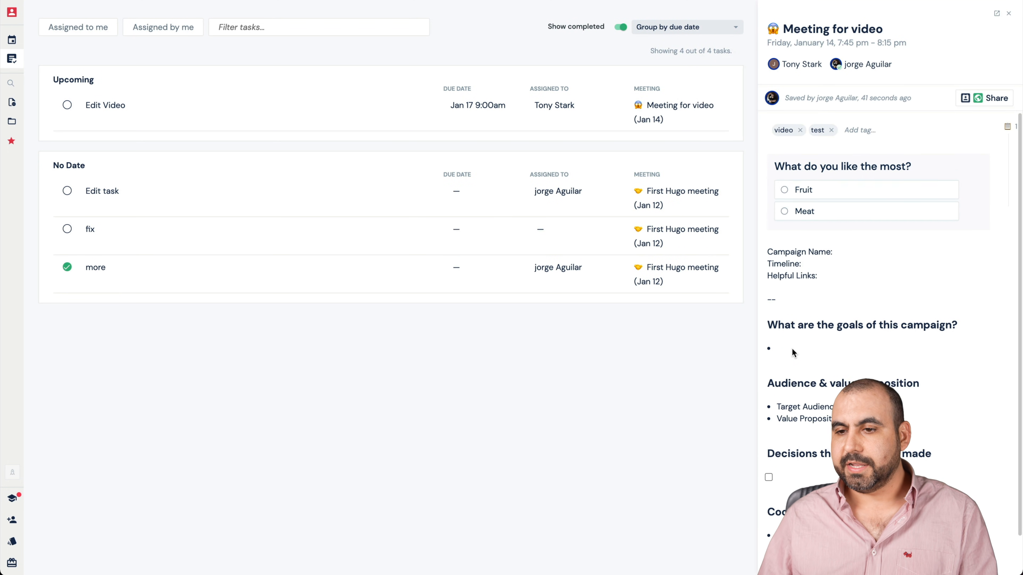
{"action": "scroll", "coordinate": [792, 352], "scroll_direction": "up", "scroll_amount": 2}
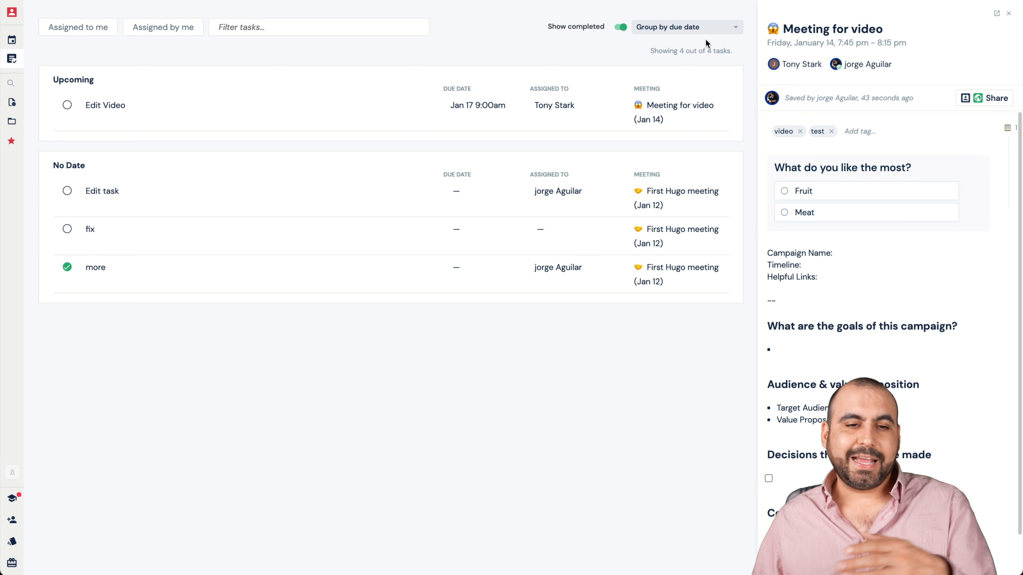
{"action": "left_click", "coordinate": [822, 221]}
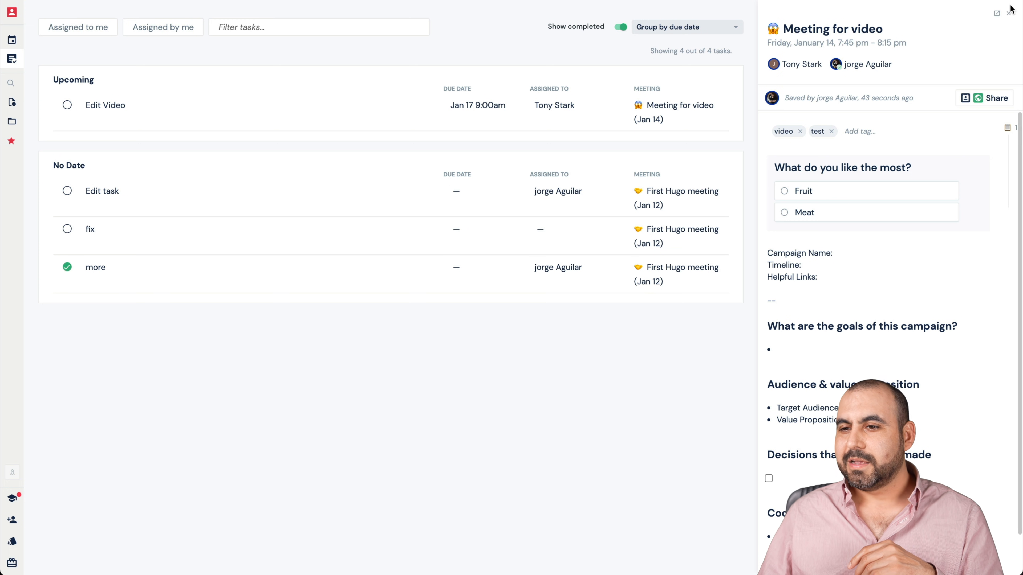
{"action": "left_click", "coordinate": [1009, 13]}
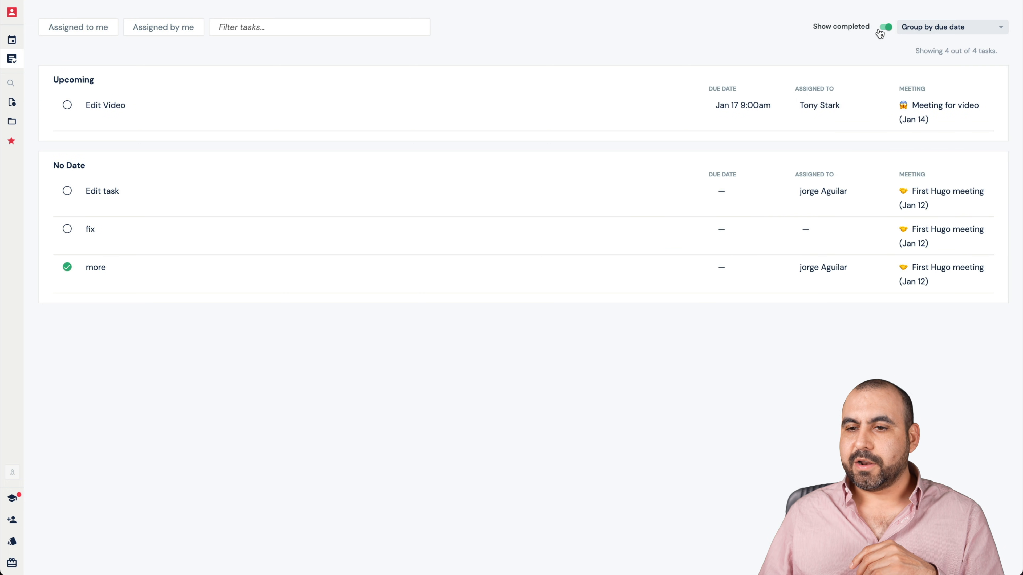
- Try hiding and reshowing completed tasks, and check the grouping and filter options of the task list
{"action": "left_click", "coordinate": [888, 27]}
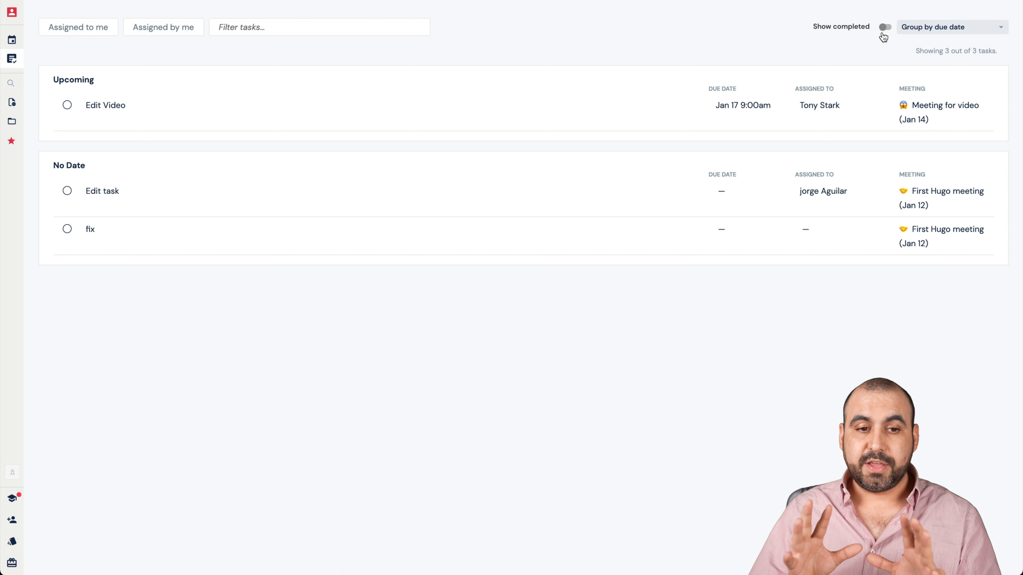
{"action": "left_click", "coordinate": [882, 34]}
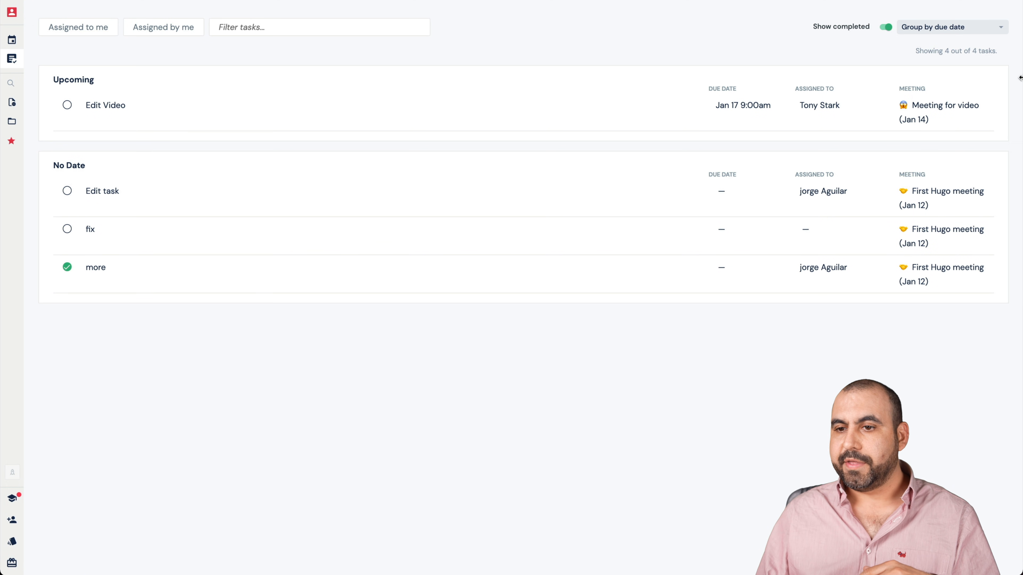
{"action": "left_click", "coordinate": [966, 34]}
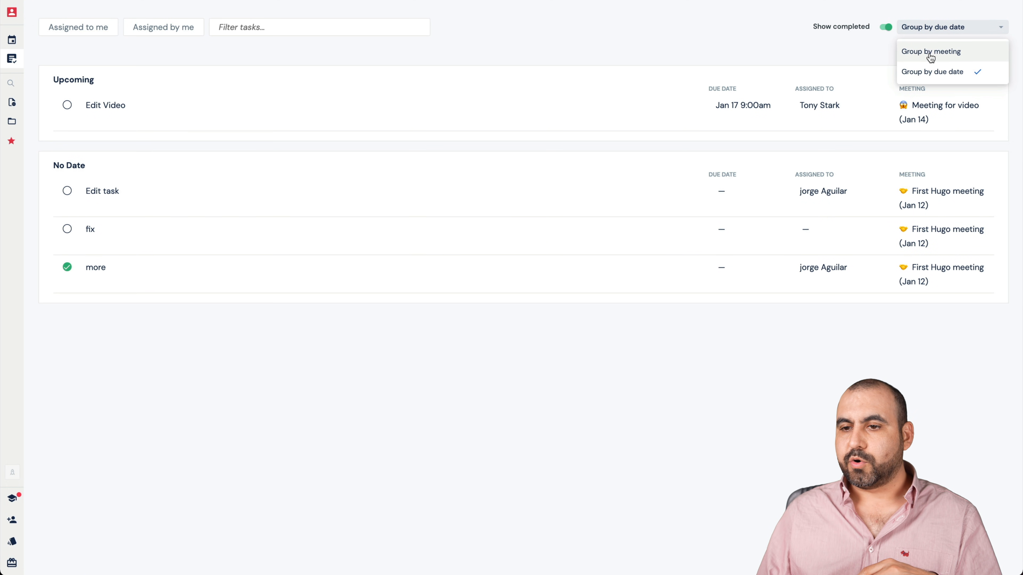
{"action": "left_click", "coordinate": [383, 408]}
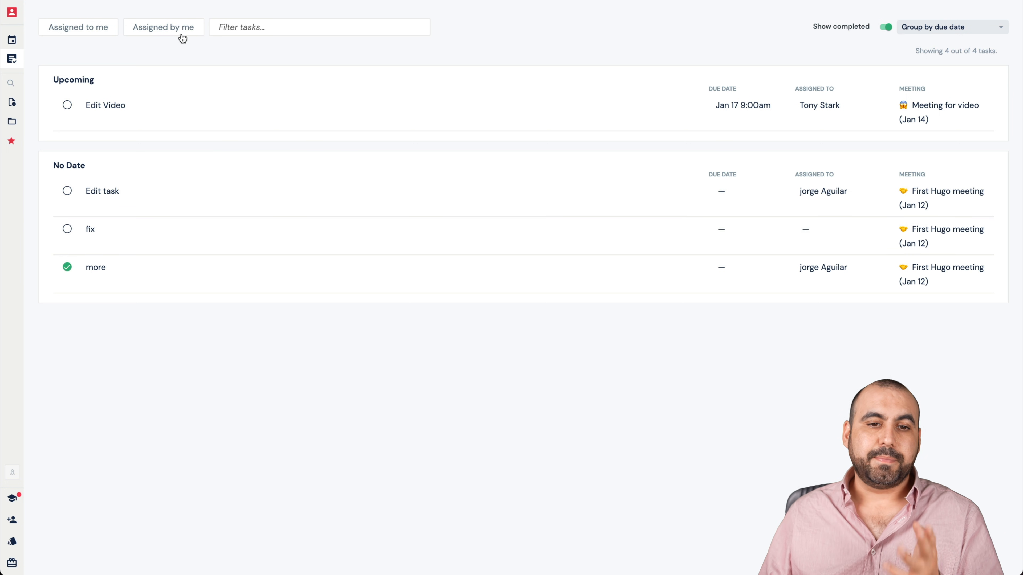
{"action": "left_click", "coordinate": [263, 28]}
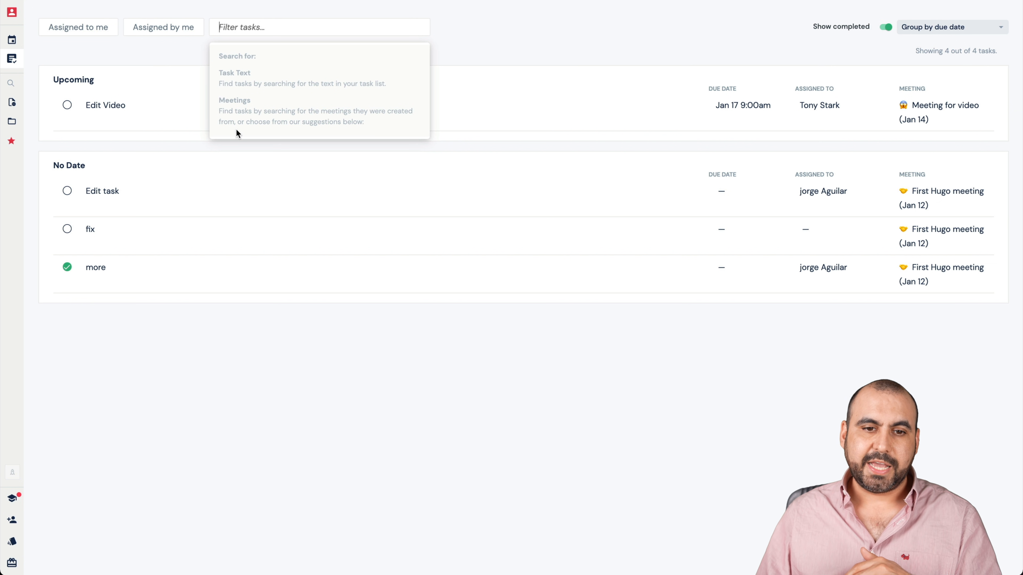
- Look through My drafts, Team docs with the saved Meeting for video notes, and My docs
{"action": "mouse_move", "coordinate": [20, 86]}
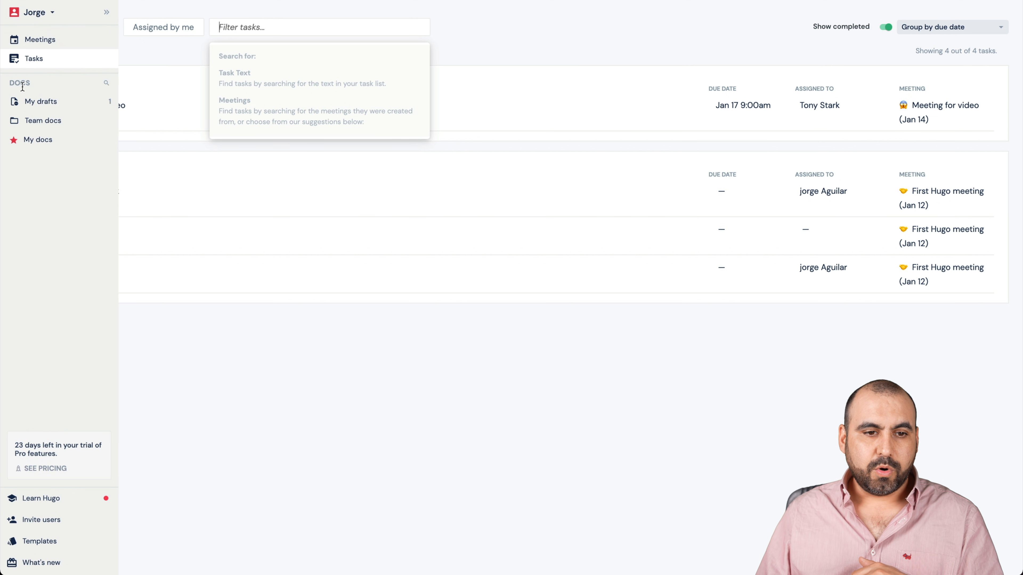
{"action": "left_click", "coordinate": [43, 103]}
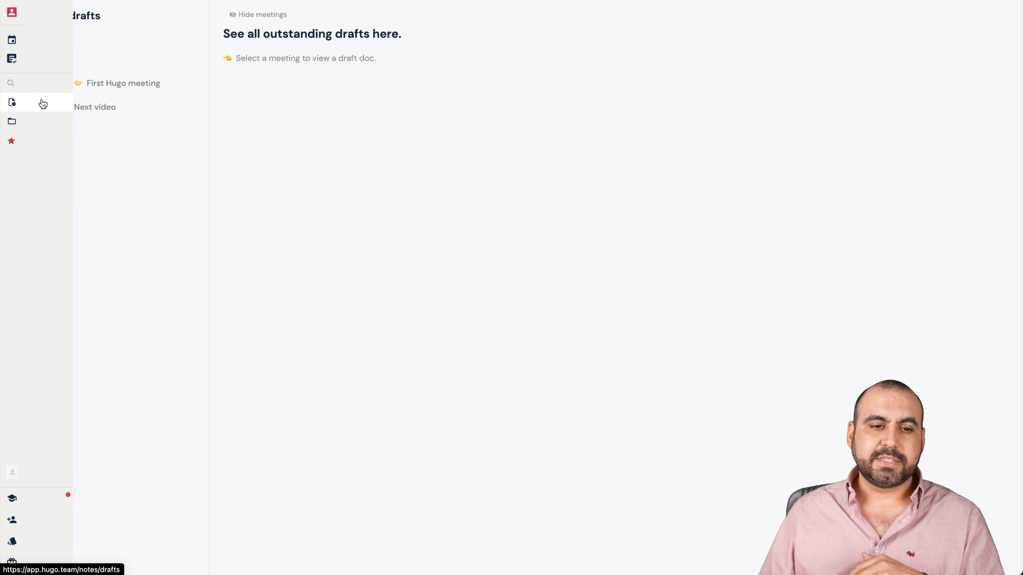
{"action": "mouse_move", "coordinate": [20, 102]}
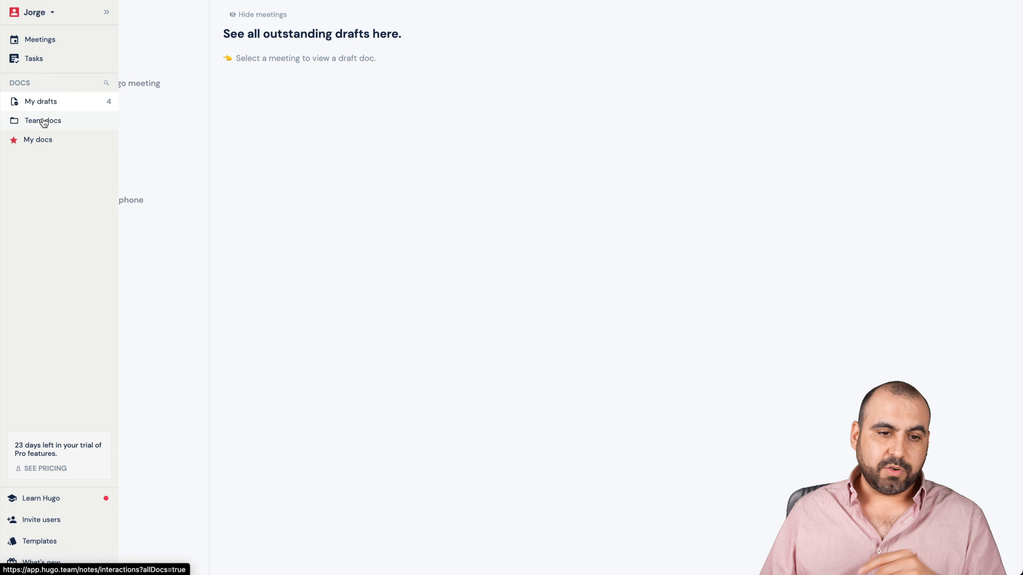
{"action": "left_click", "coordinate": [71, 121]}
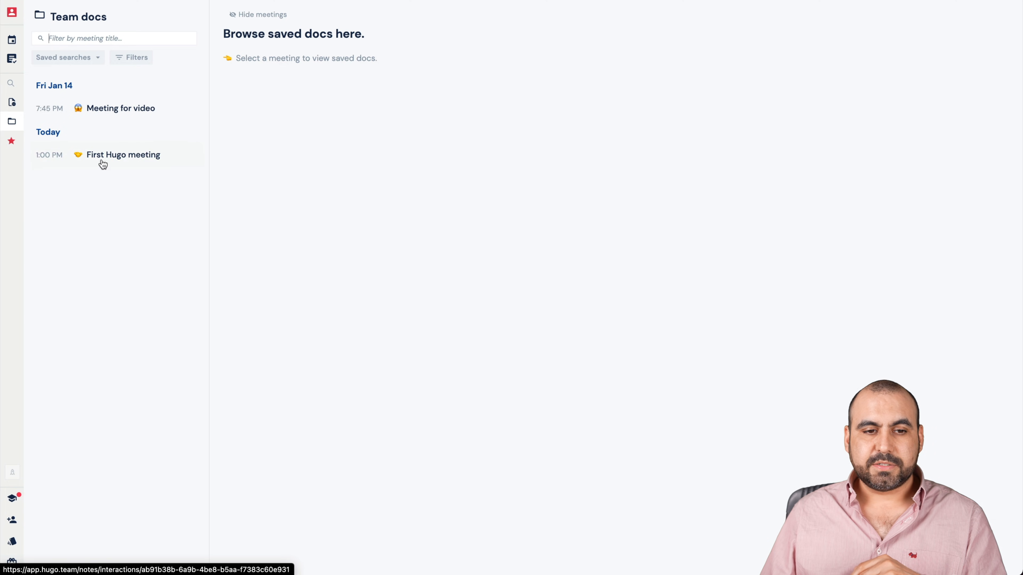
{"action": "left_click", "coordinate": [121, 108]}
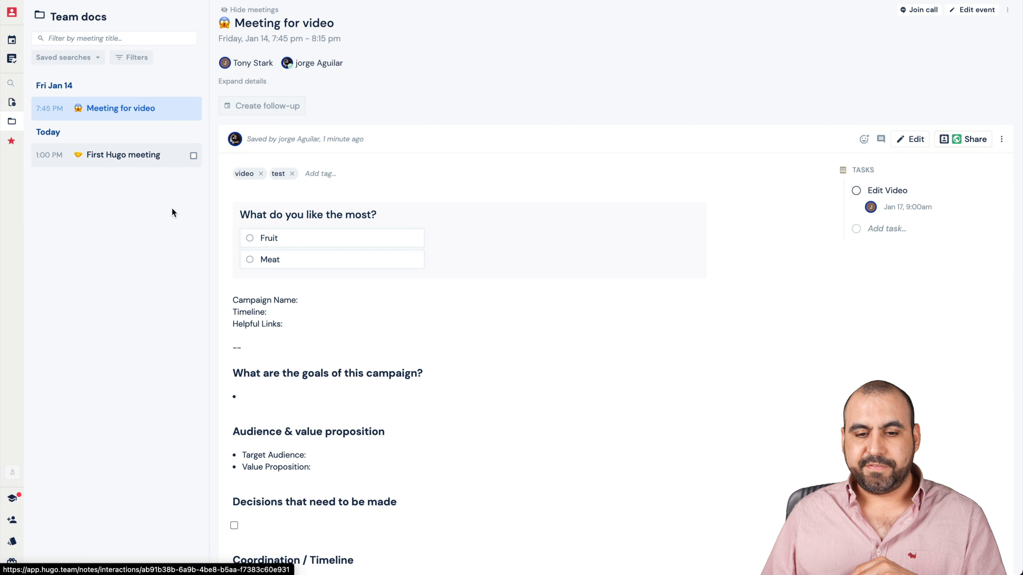
{"action": "scroll", "coordinate": [399, 347], "scroll_direction": "down", "scroll_amount": 5}
{"action": "scroll", "coordinate": [398, 348], "scroll_direction": "up", "scroll_amount": 5}
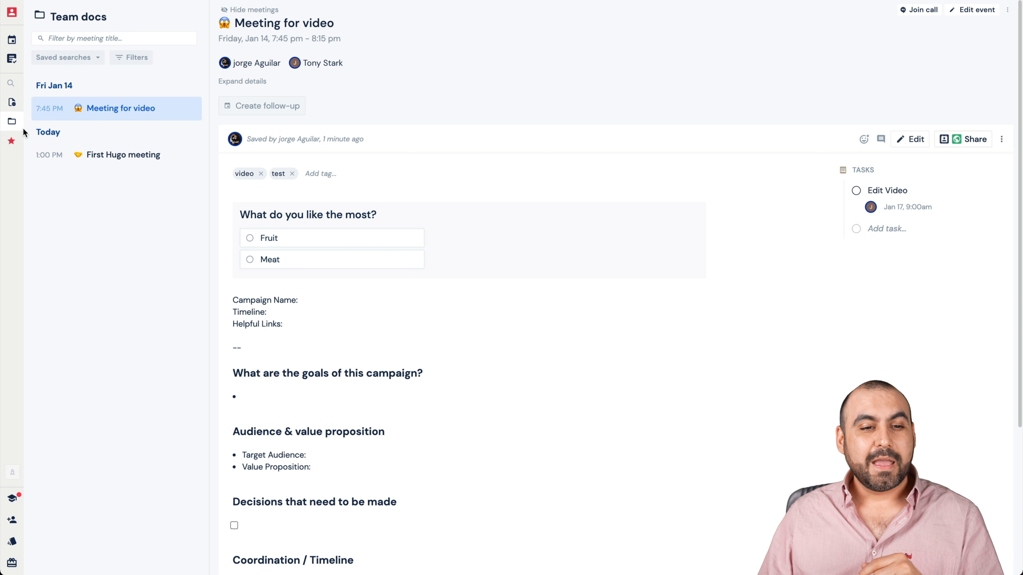
{"action": "left_click", "coordinate": [42, 143]}
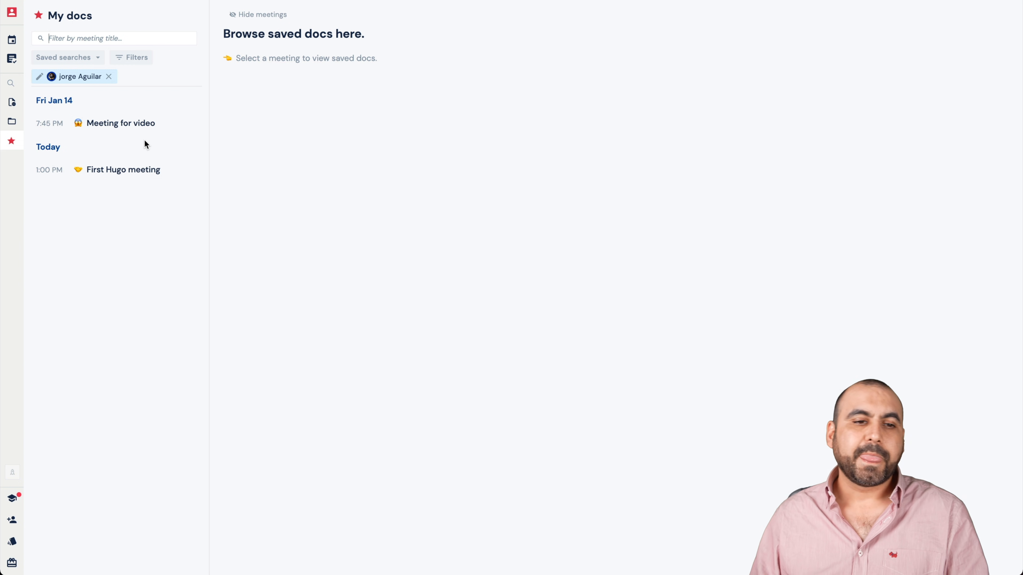
- Go to the account settings and examine the referral, profile and default doc access sections
{"action": "mouse_move", "coordinate": [18, 365]}
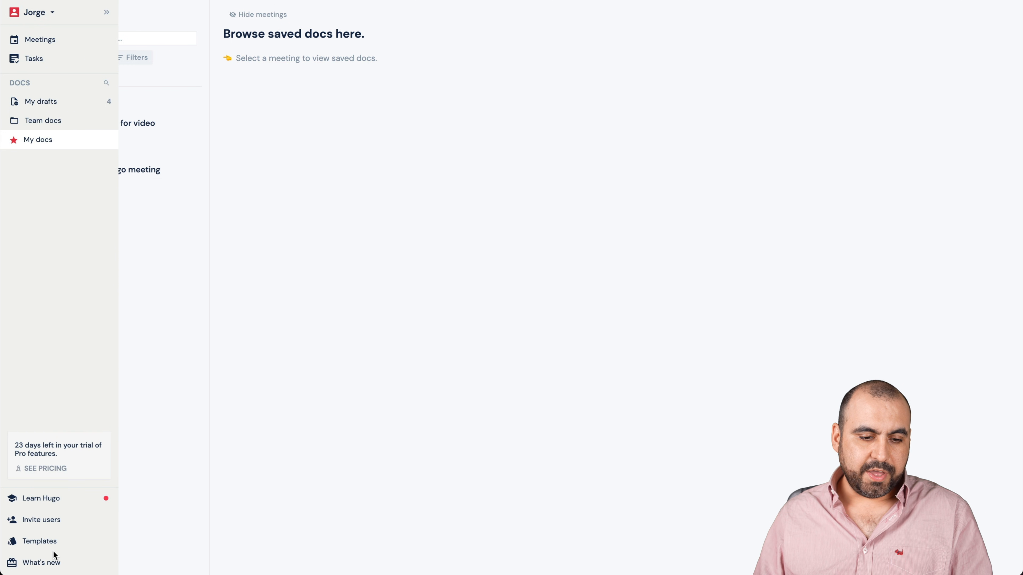
{"action": "left_click", "coordinate": [41, 13]}
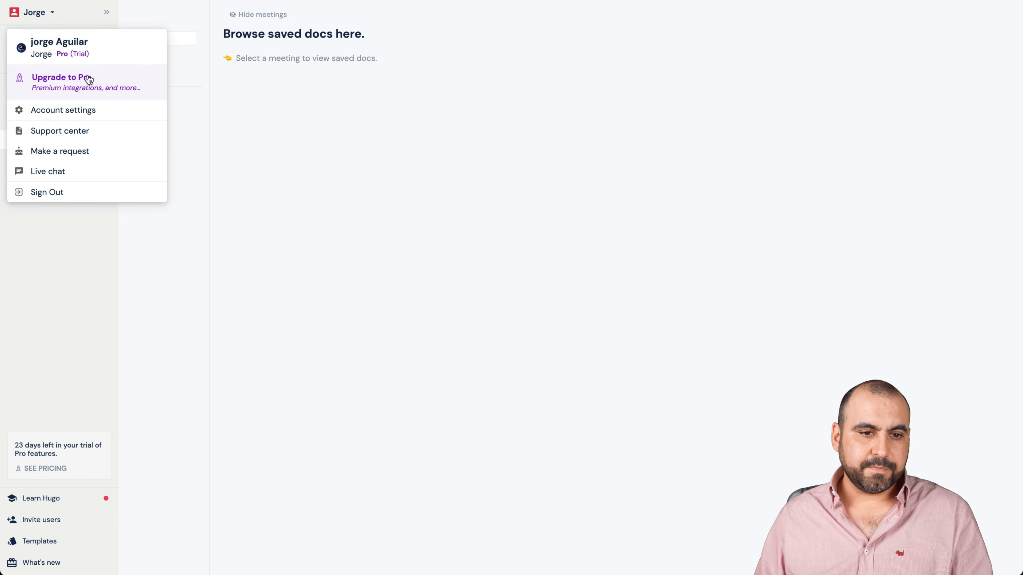
{"action": "left_click", "coordinate": [79, 114]}
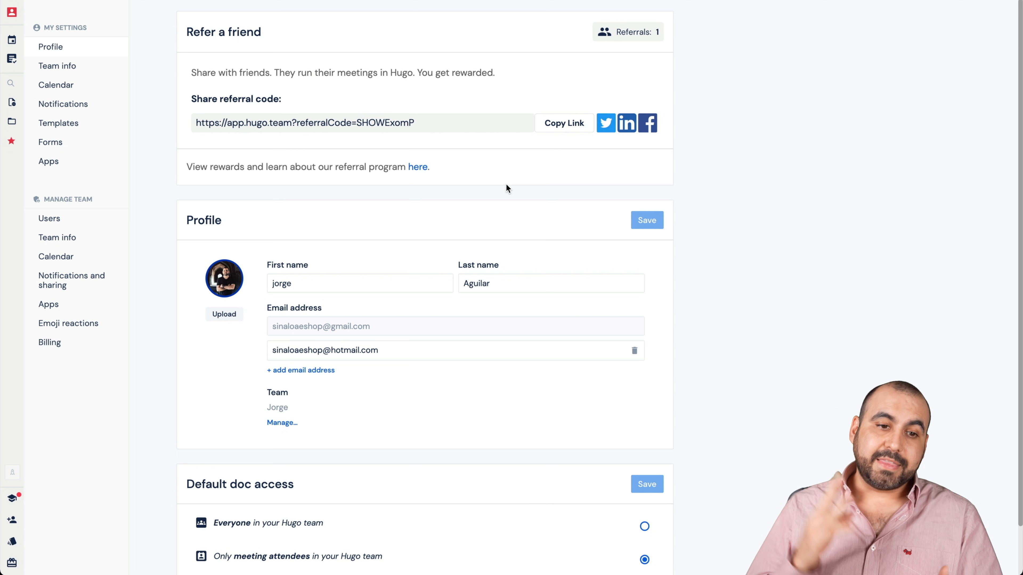
{"action": "scroll", "coordinate": [506, 184], "scroll_direction": "down", "scroll_amount": 1}
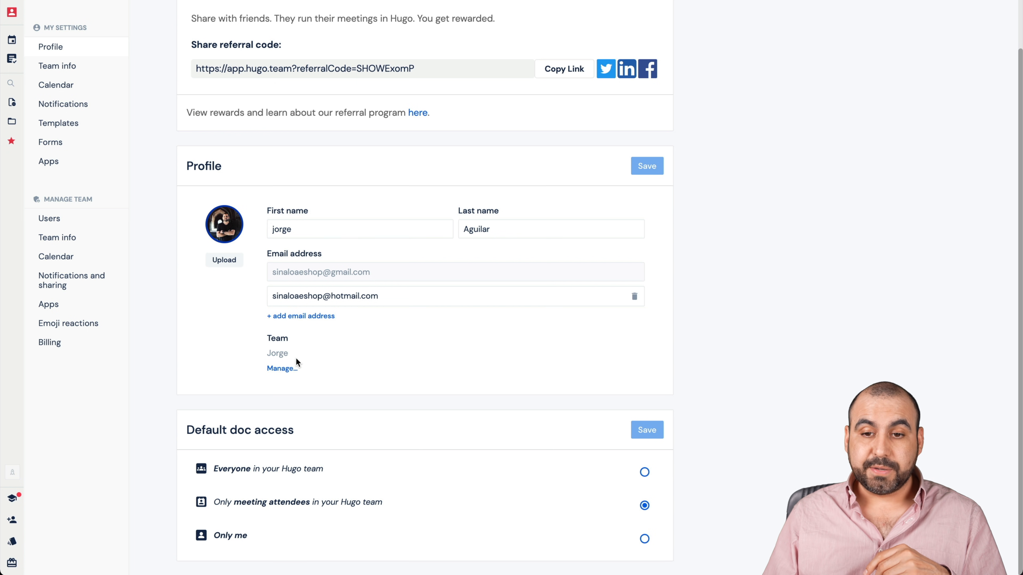
{"action": "scroll", "coordinate": [295, 357], "scroll_direction": "up", "scroll_amount": 2}
- Examine the personal team info and the calendar settings for meeting defaults, time zones, synced calendars and mute rules
{"action": "left_click", "coordinate": [78, 69]}
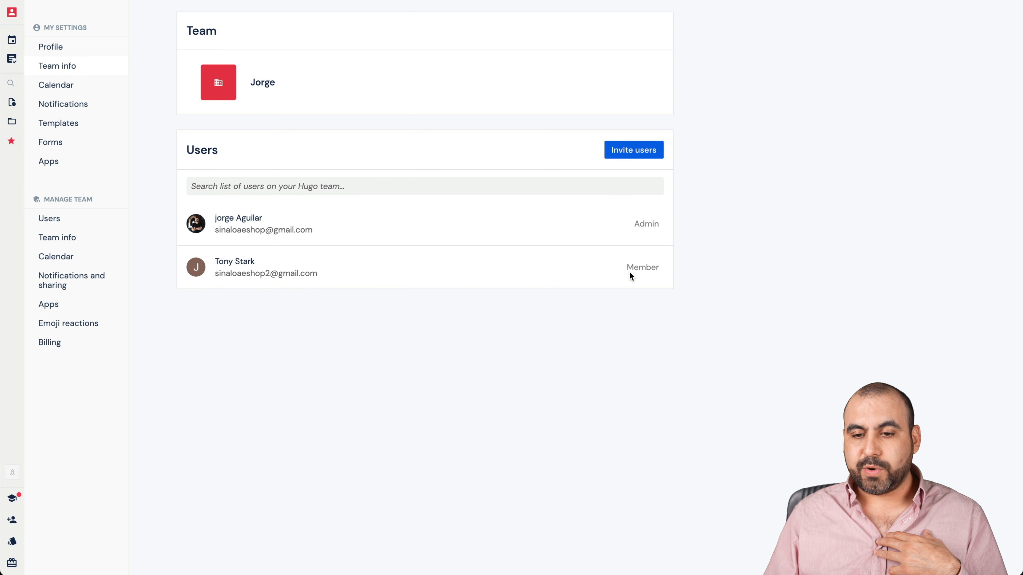
{"action": "left_click", "coordinate": [60, 87]}
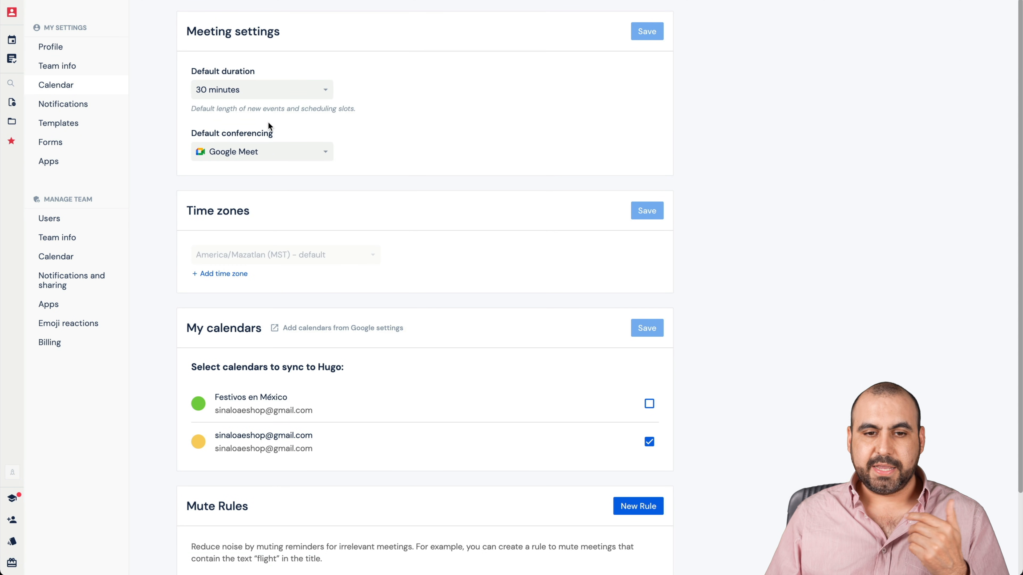
{"action": "scroll", "coordinate": [407, 195], "scroll_direction": "down", "scroll_amount": 2}
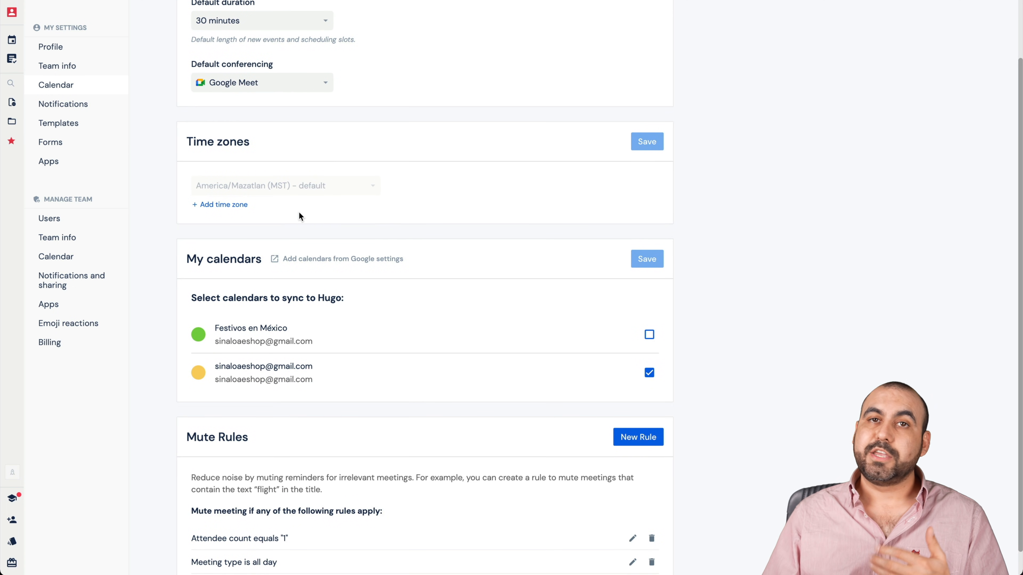
{"action": "scroll", "coordinate": [265, 213], "scroll_direction": "down", "scroll_amount": 1}
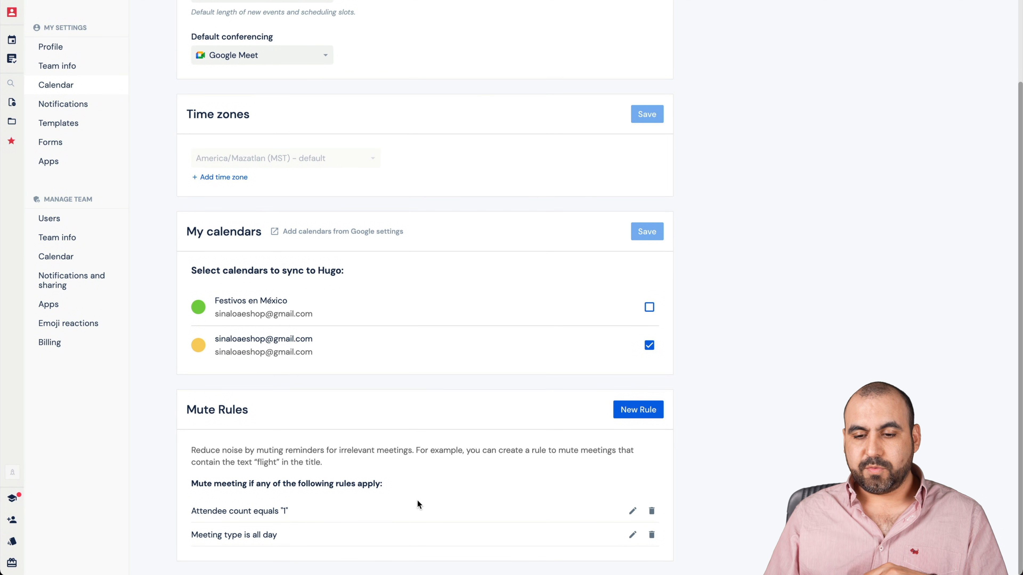
- Look over the personal settings for notifications, templates, forms and app integrations
{"action": "left_click", "coordinate": [64, 106]}
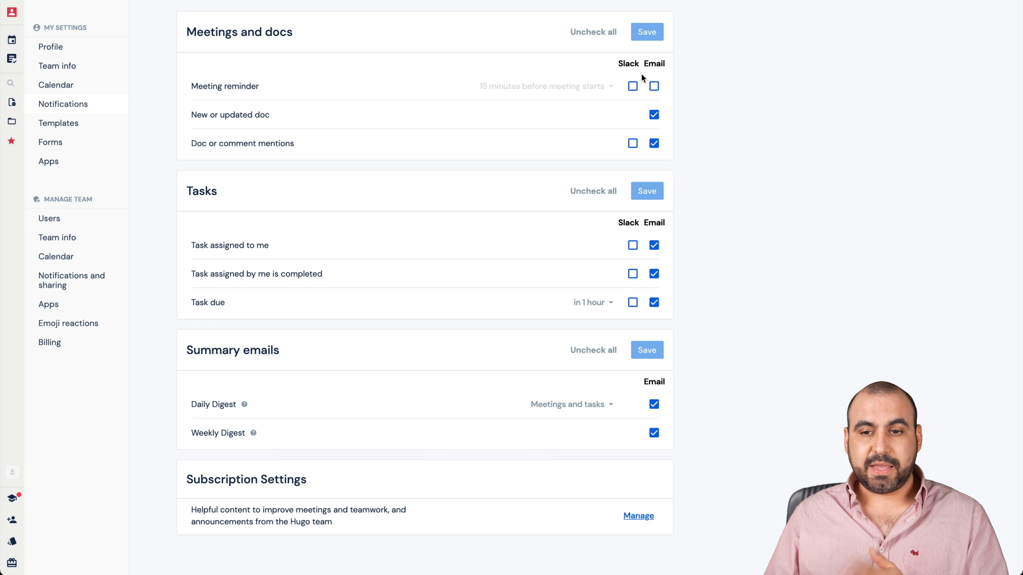
{"action": "left_click", "coordinate": [77, 124]}
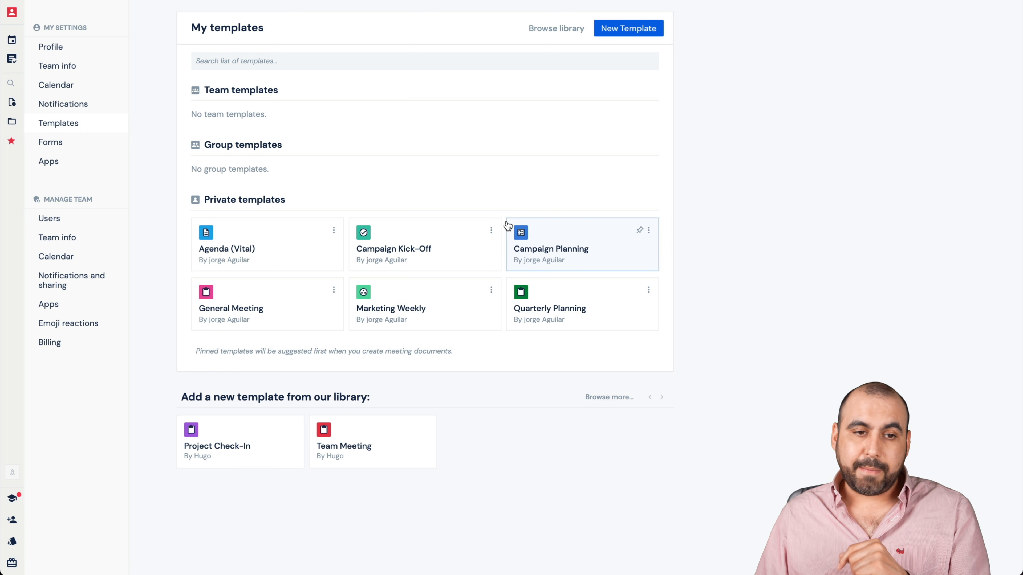
{"action": "left_click", "coordinate": [71, 143]}
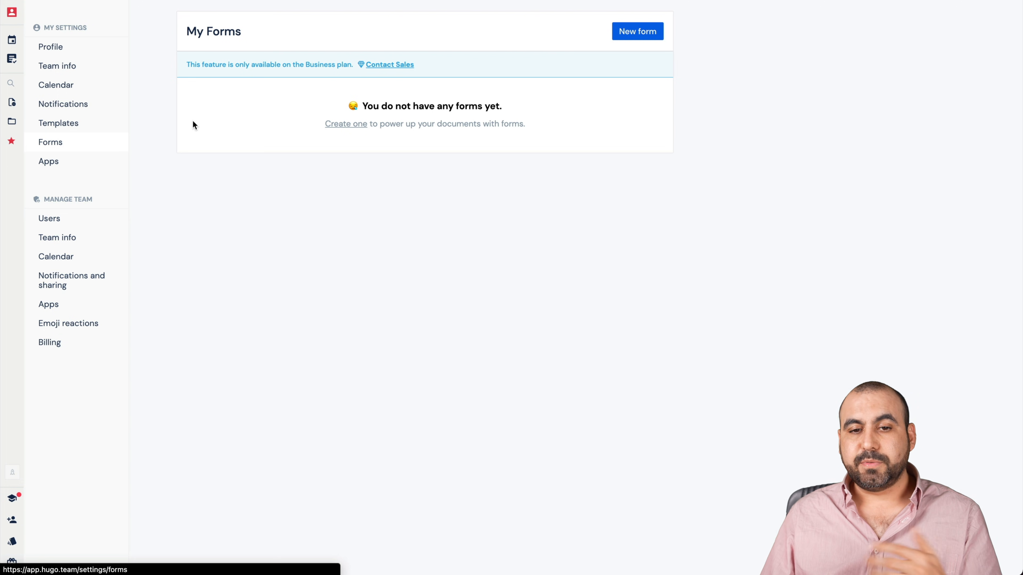
{"action": "left_click", "coordinate": [63, 167]}
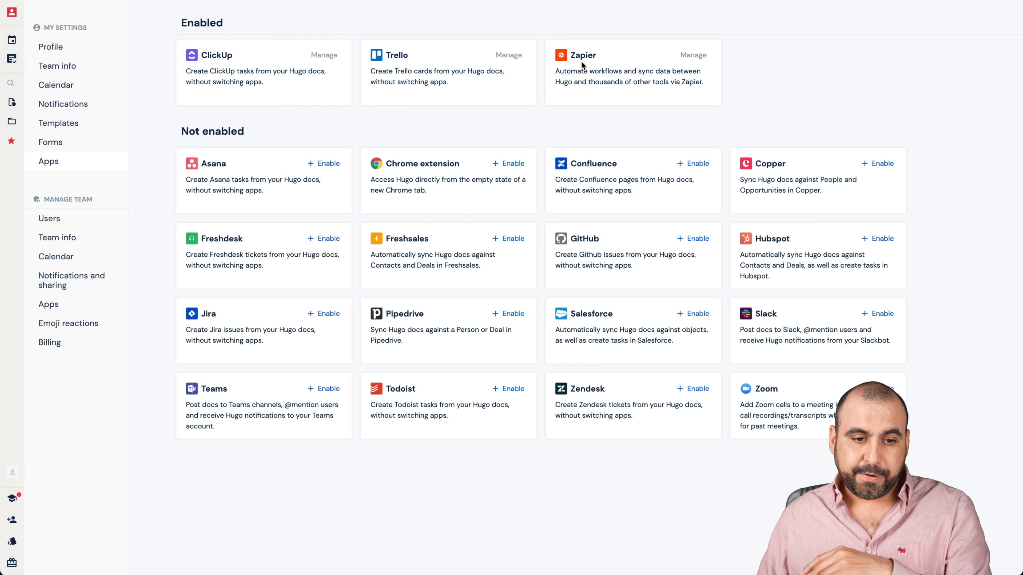
- Examine the team's user management settings and the role and removal options for the second user, leaving the role as is
{"action": "left_click", "coordinate": [66, 220]}
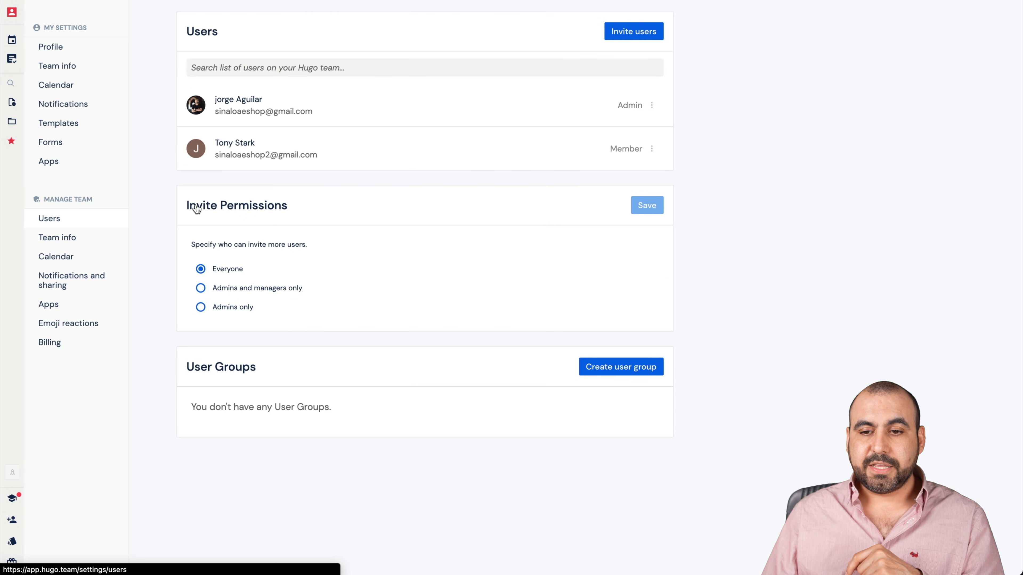
{"action": "left_click", "coordinate": [651, 150]}
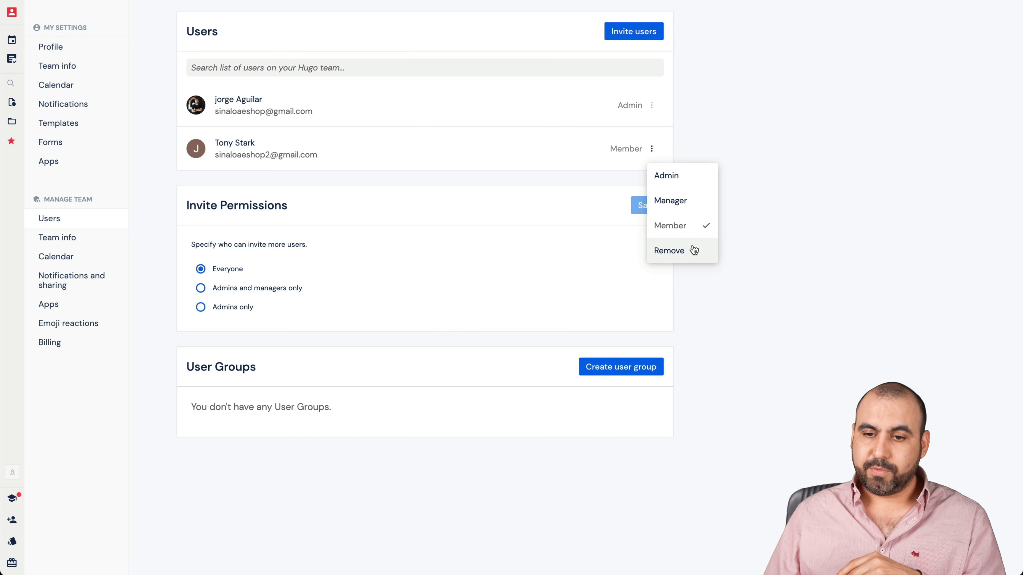
{"action": "left_click", "coordinate": [272, 476]}
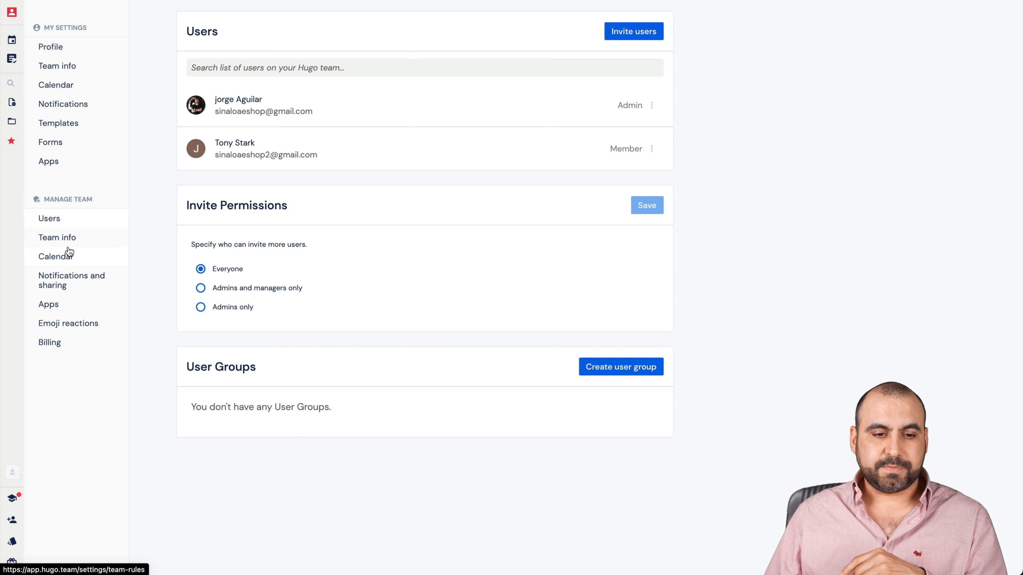
- Look over the team info, calendar, notifications and sharing, apps and emoji reactions settings, and return to the Meetings dashboard
{"action": "left_click", "coordinate": [78, 241]}
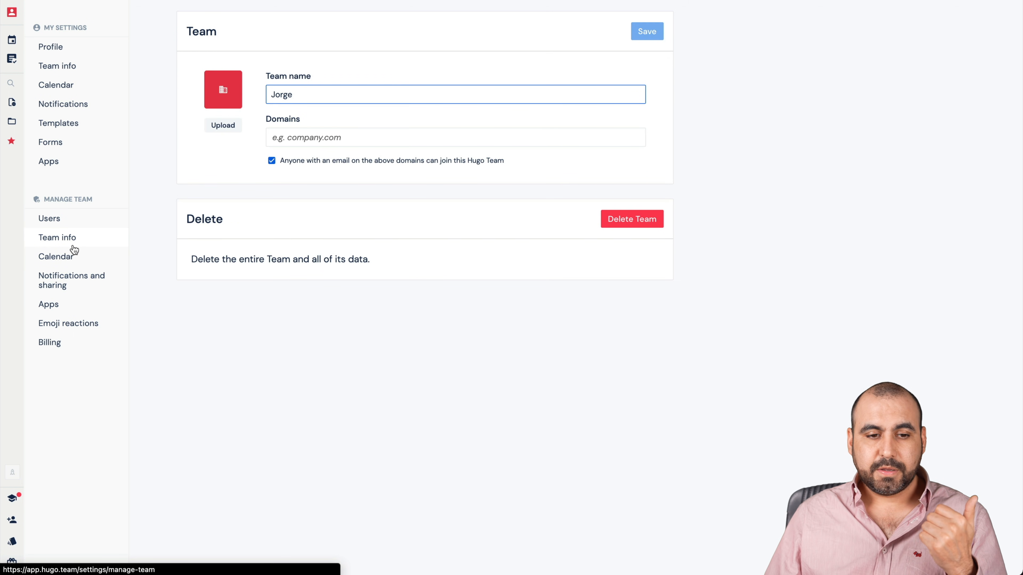
{"action": "left_click", "coordinate": [71, 257]}
{"action": "left_click", "coordinate": [79, 276]}
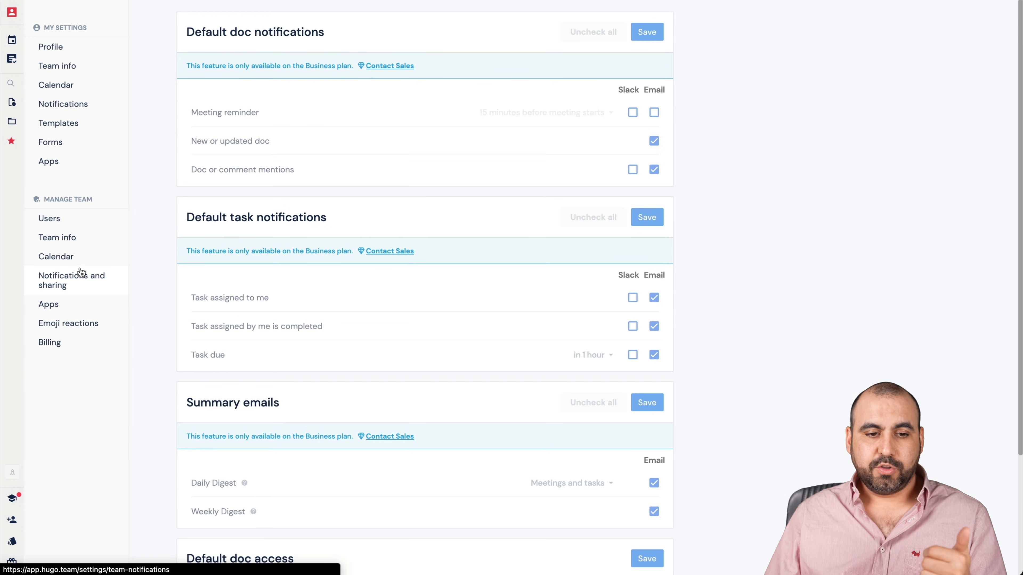
{"action": "left_click", "coordinate": [83, 309]}
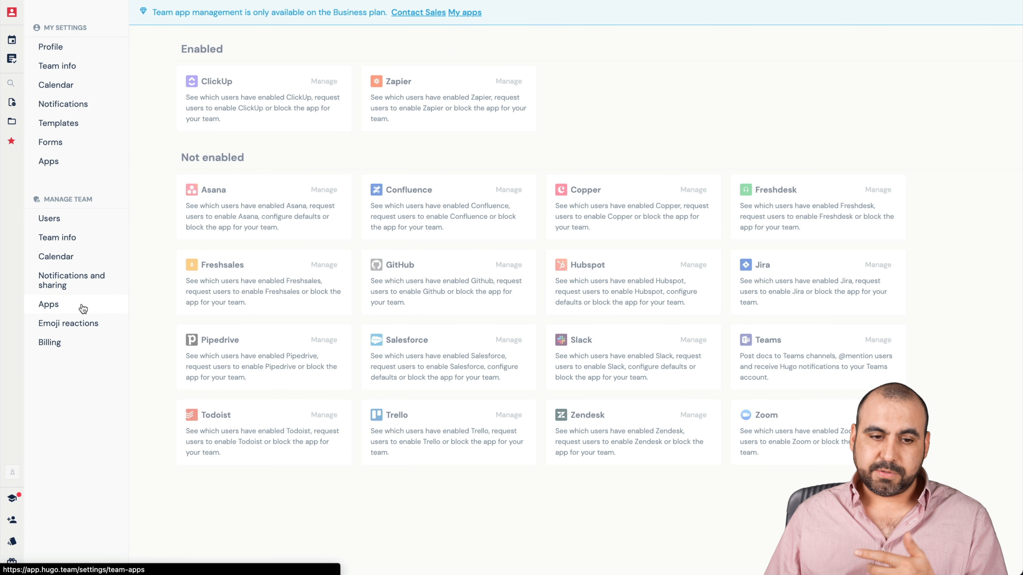
{"action": "left_click", "coordinate": [94, 328]}
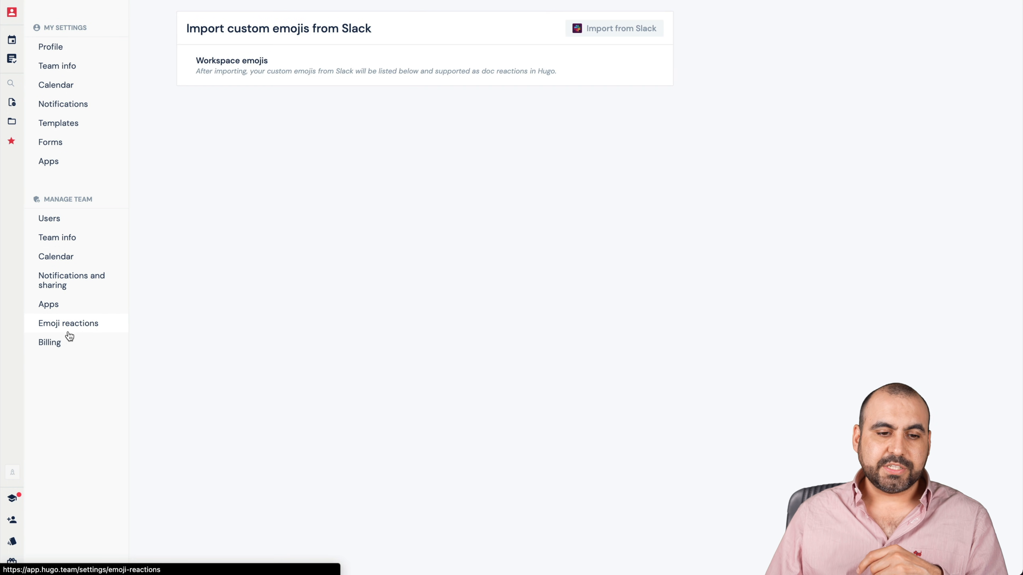
{"action": "mouse_move", "coordinate": [16, 100]}
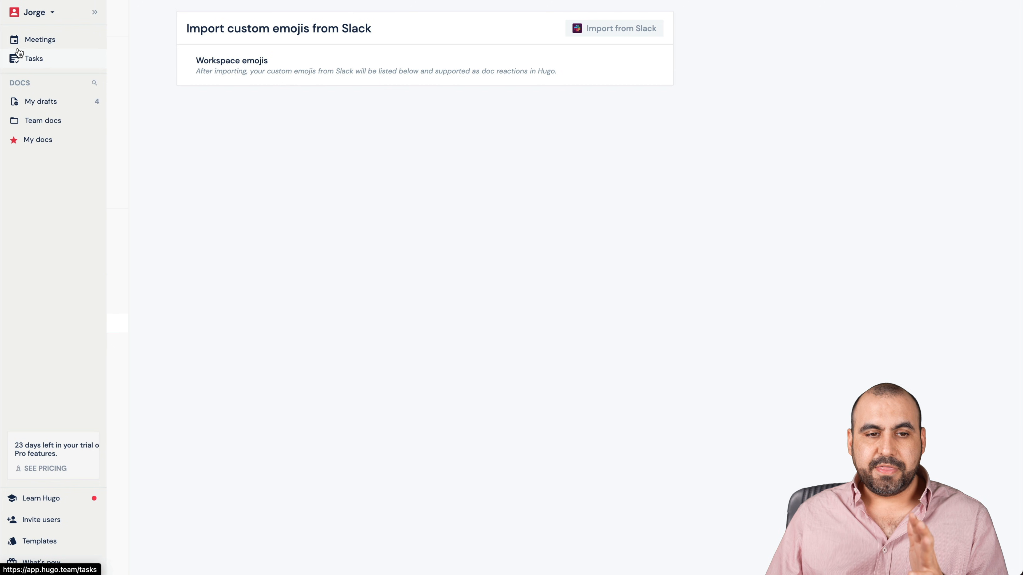
{"action": "left_click", "coordinate": [45, 40]}
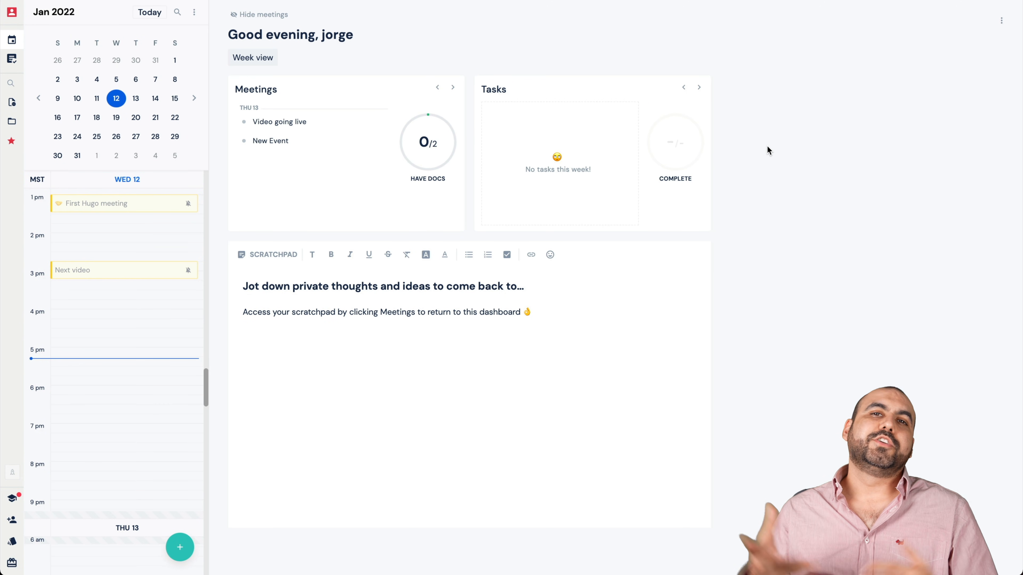